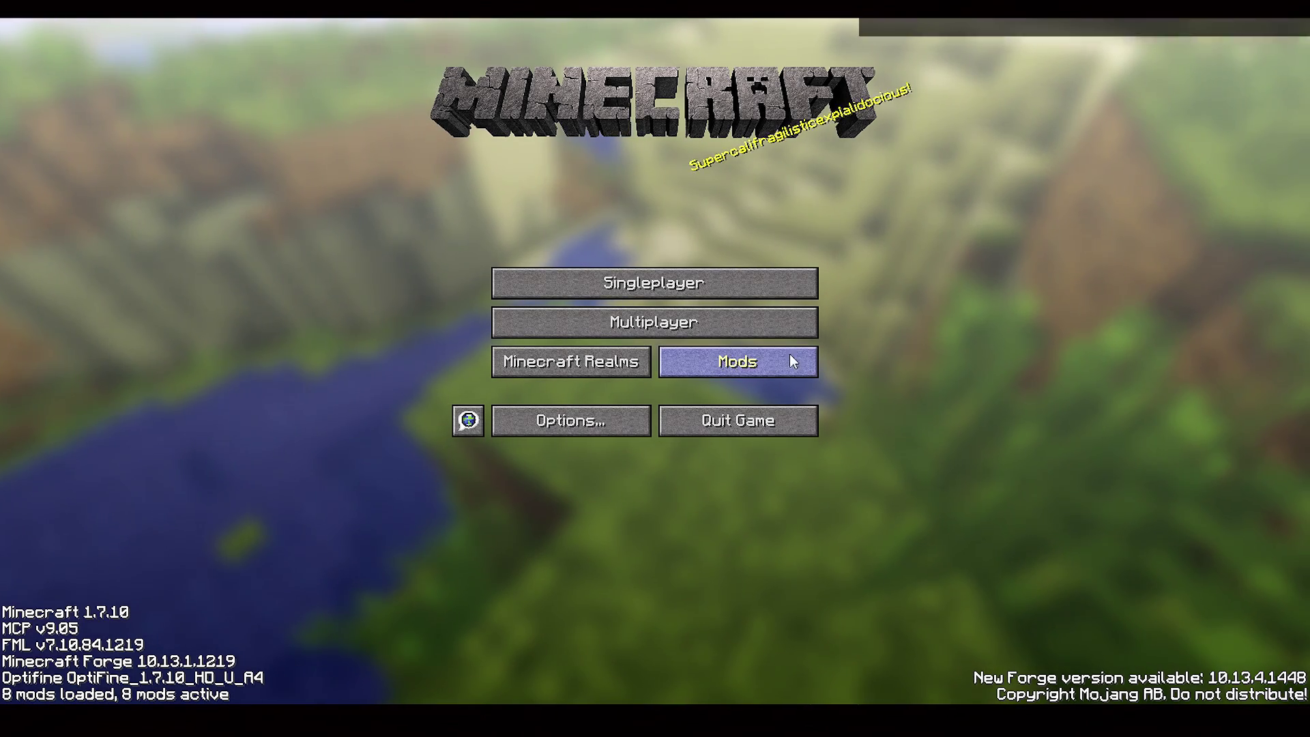
Step: Open the Minema mod's configuration and review its capture and Capturing settings
left_click(689, 355)
left_click(86, 462)
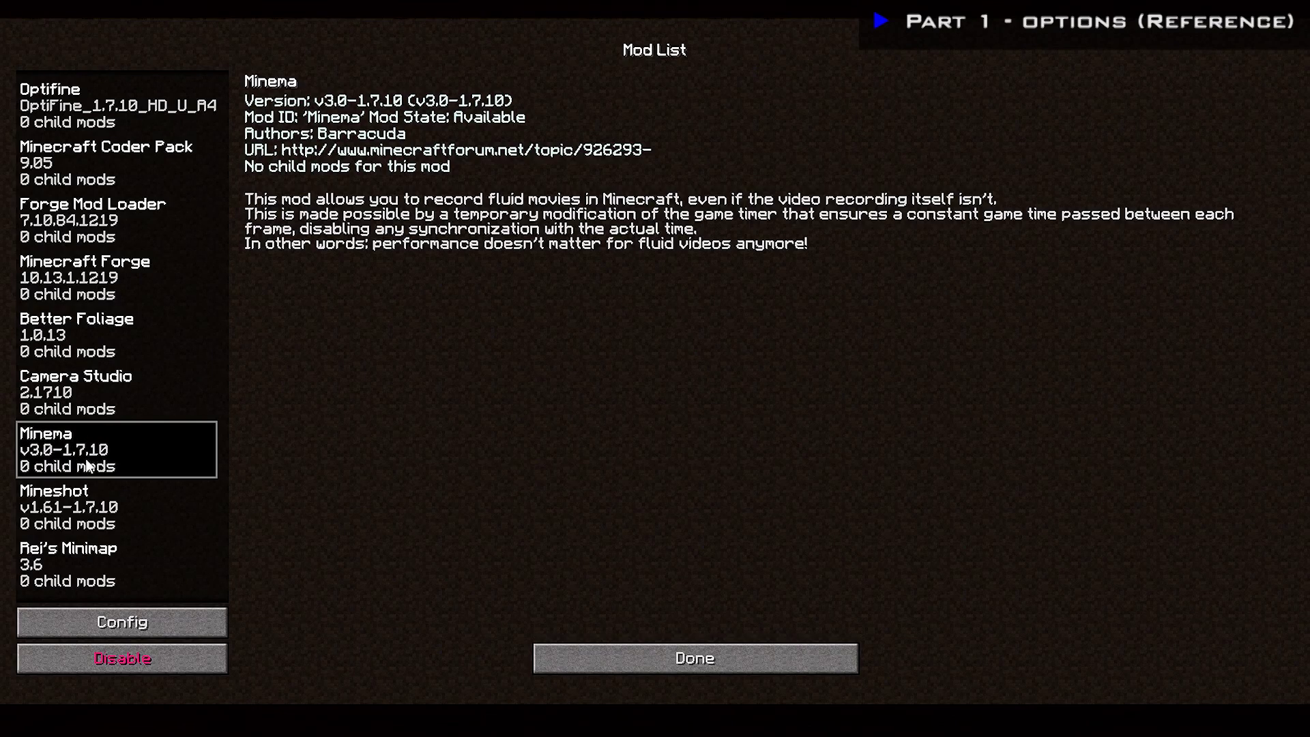
left_click(68, 613)
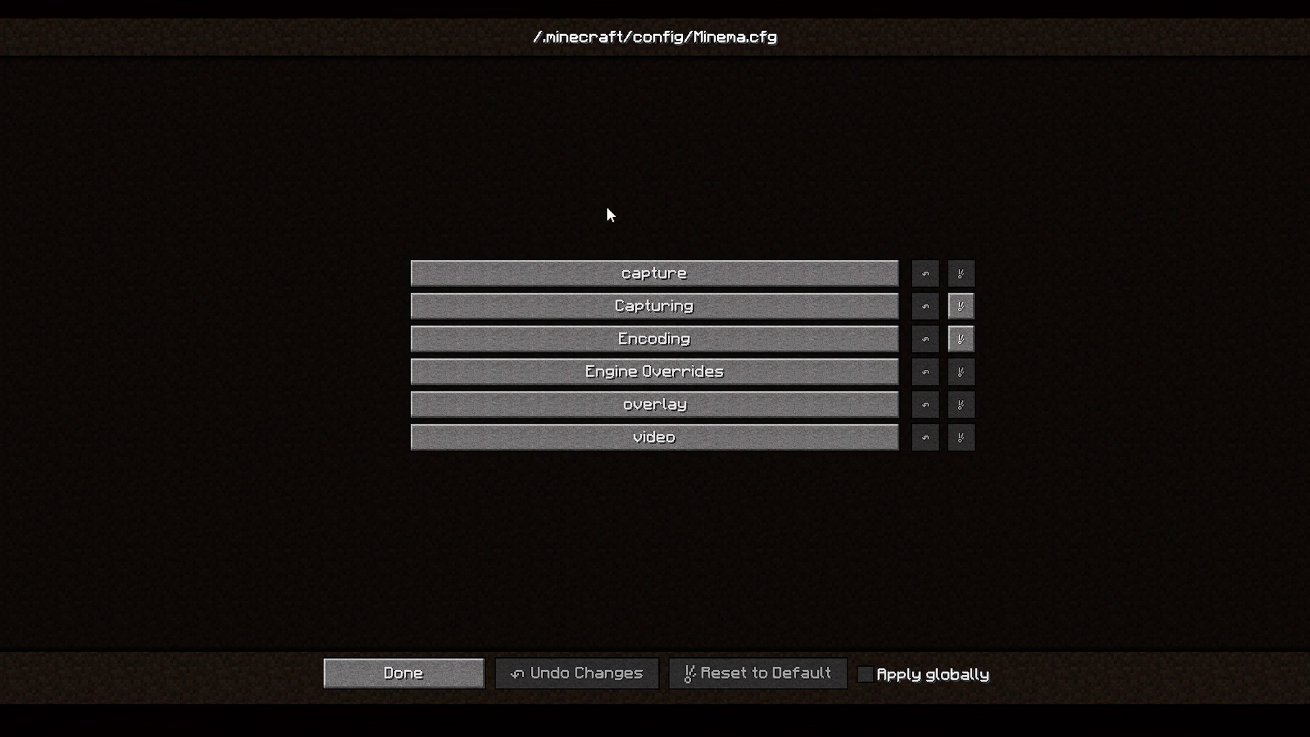
left_click(641, 272)
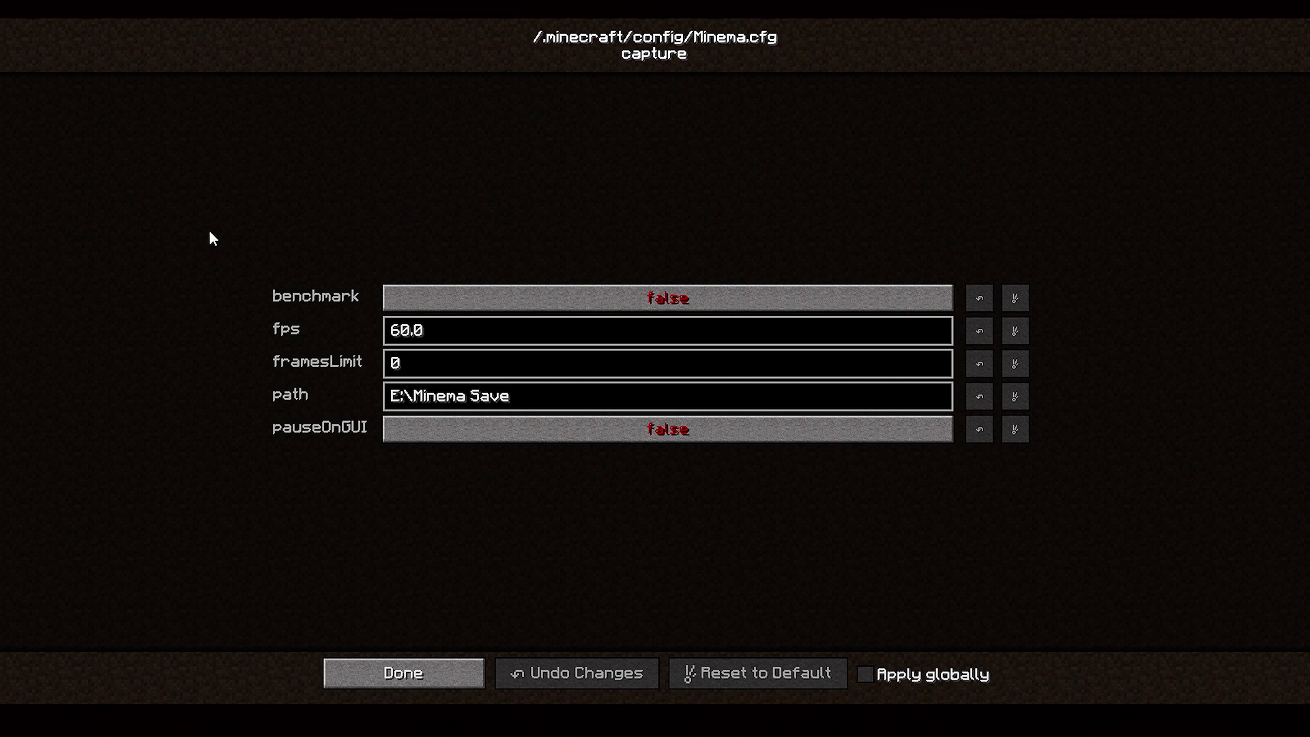
left_click(420, 657)
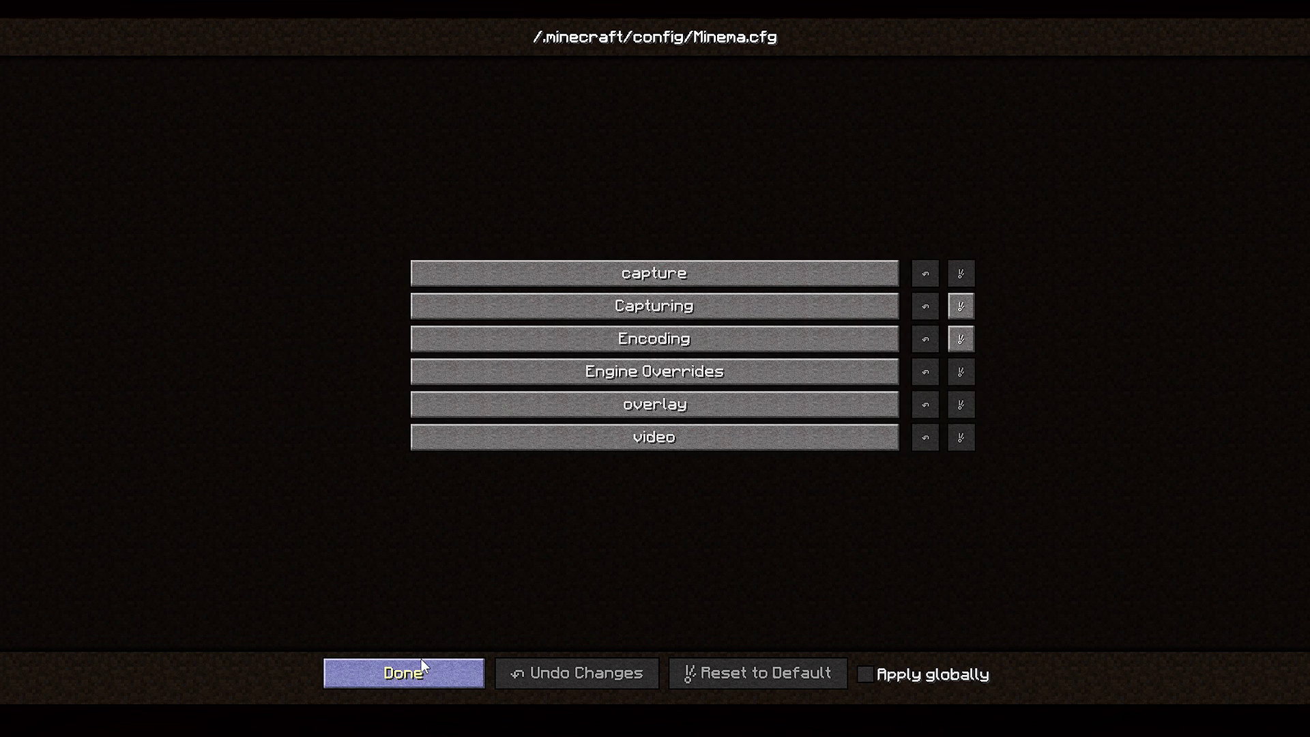
left_click(530, 310)
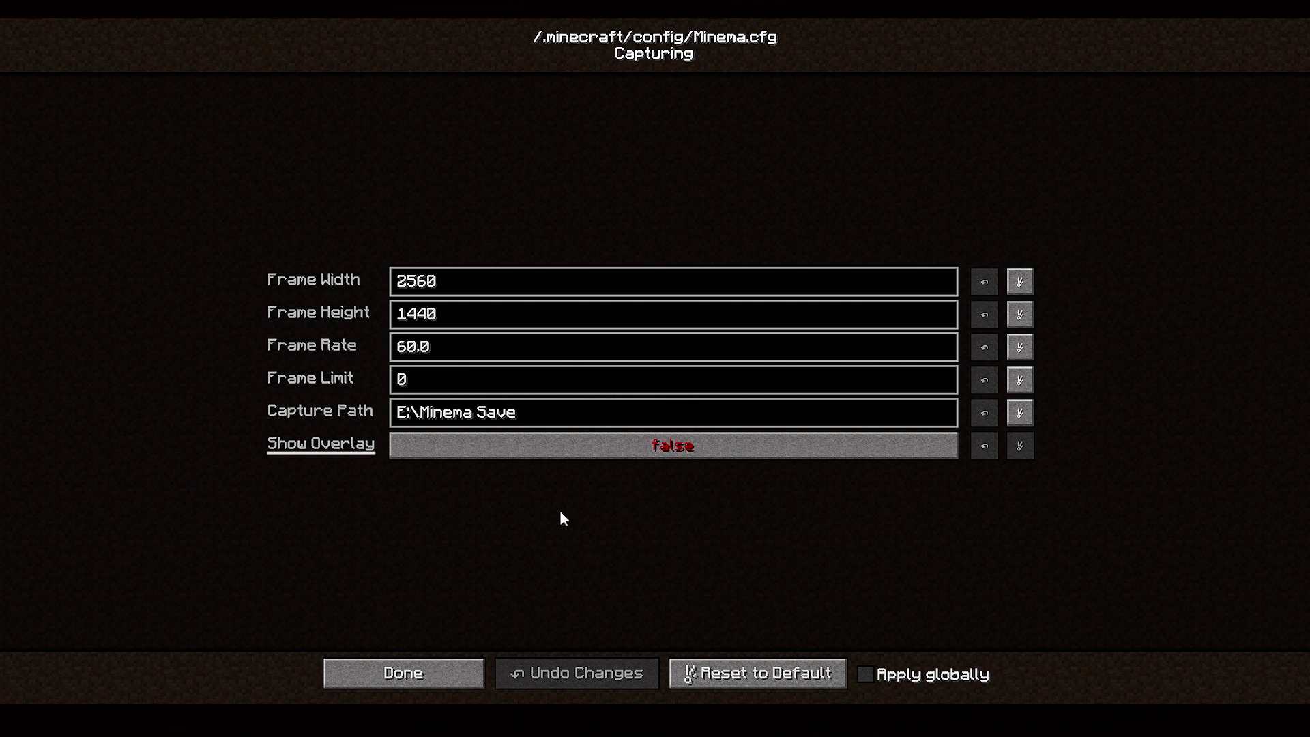
left_click(399, 674)
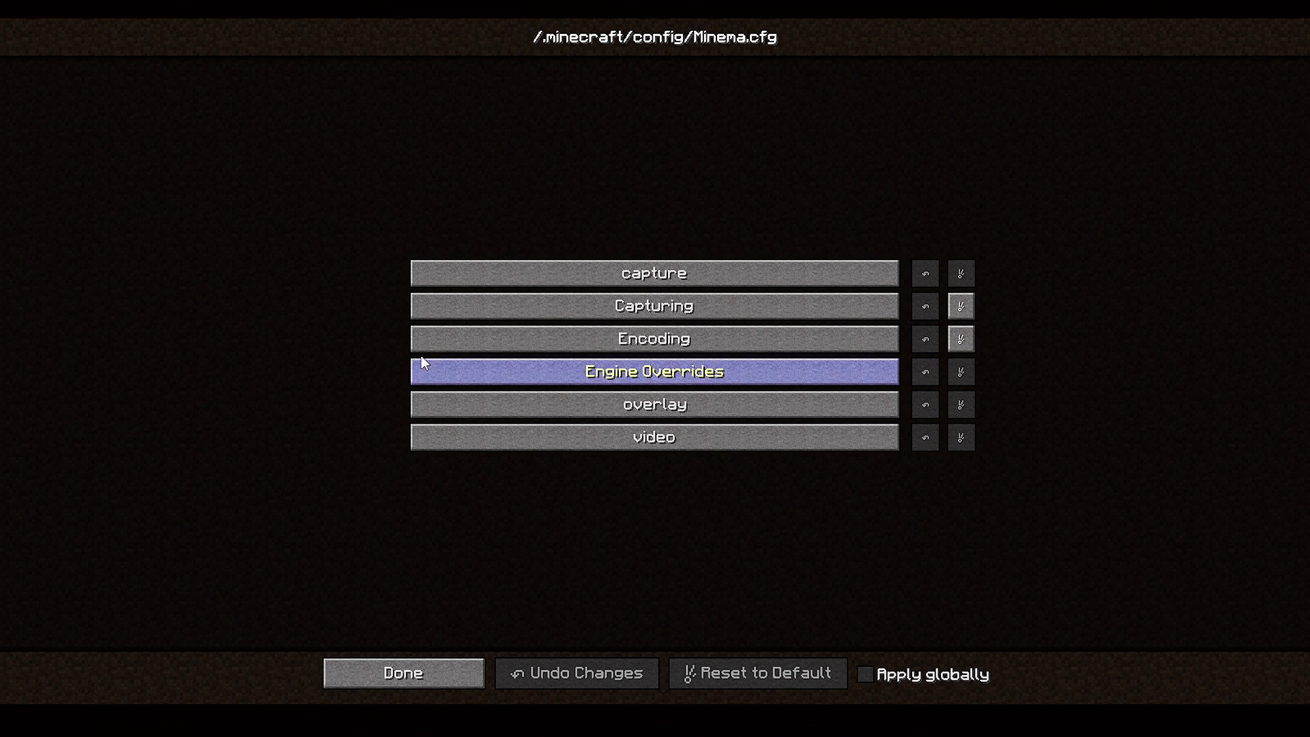
Step: In the Encoding settings, toggle Use Video Encoder on and off, and cycle Image Format through tga and jpg back to png
left_click(600, 339)
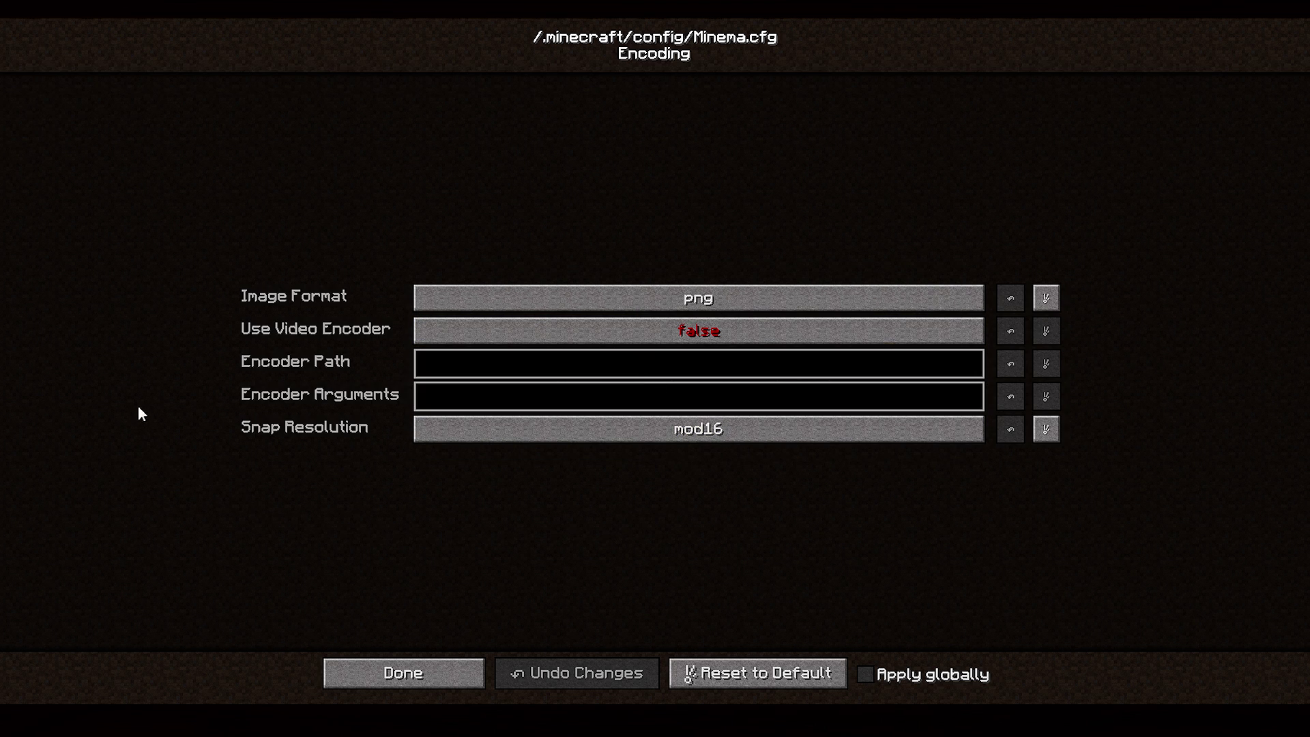
mouse_move(317, 329)
left_click(573, 334)
left_click(717, 331)
left_click(550, 299)
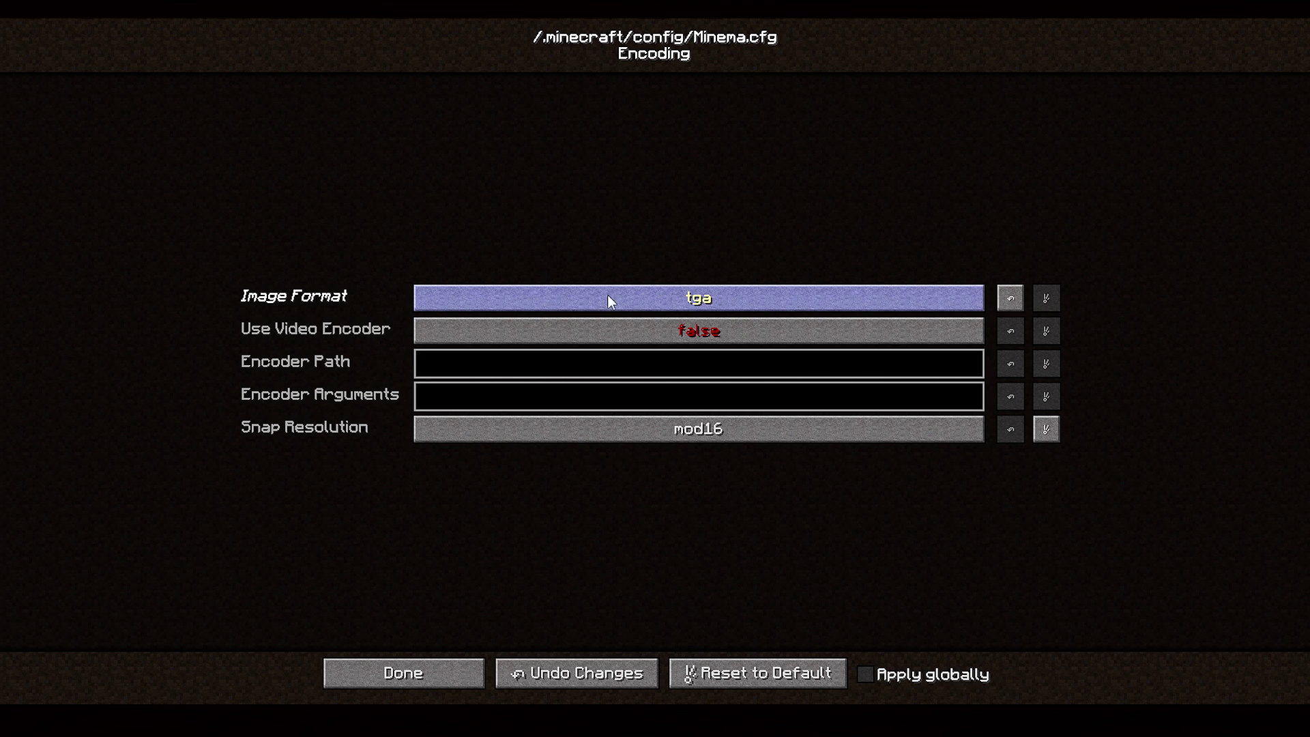
left_click(747, 300)
left_click(800, 300)
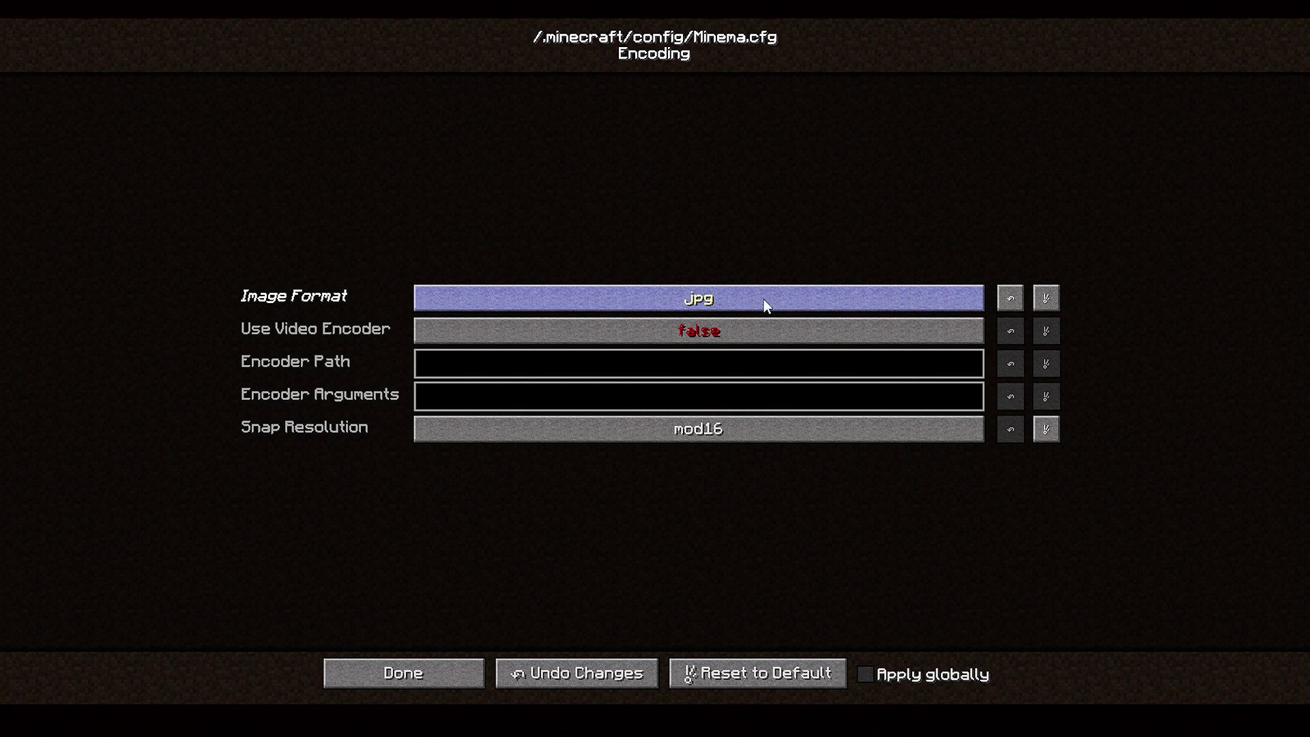
left_click(629, 295)
left_click(640, 305)
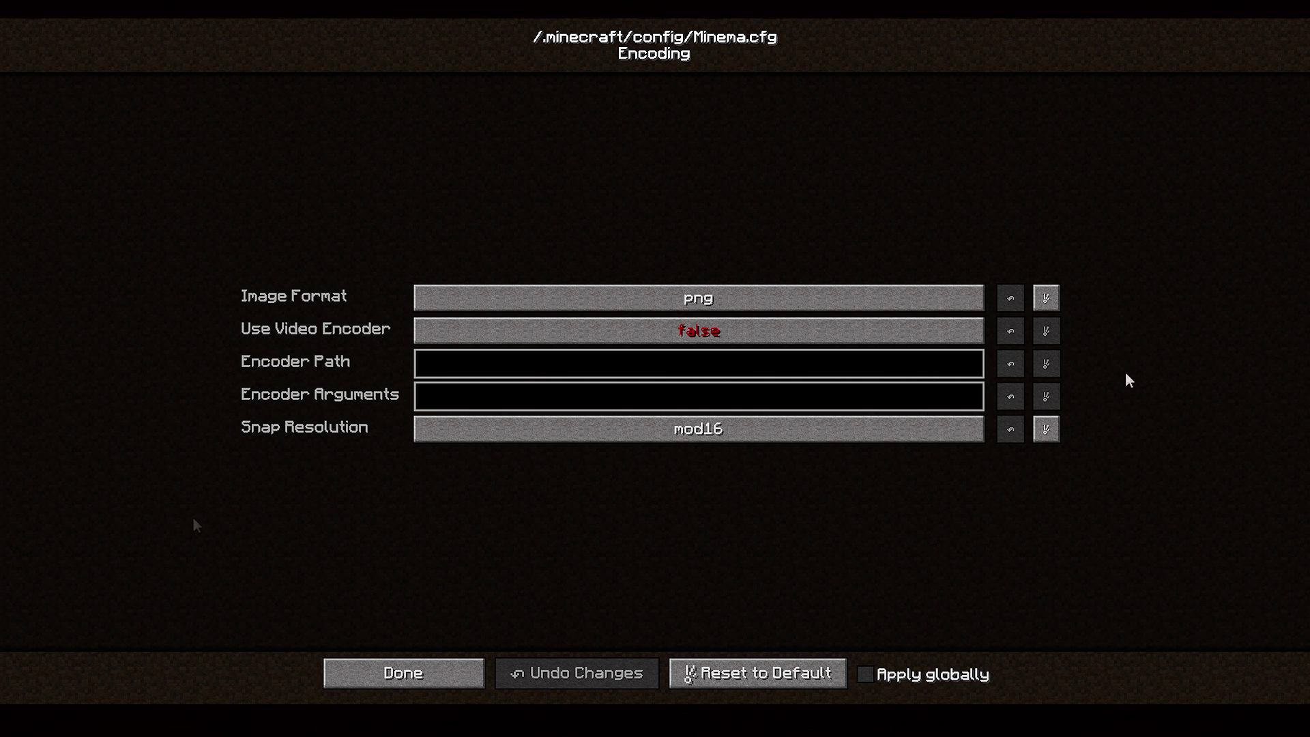
left_click(393, 673)
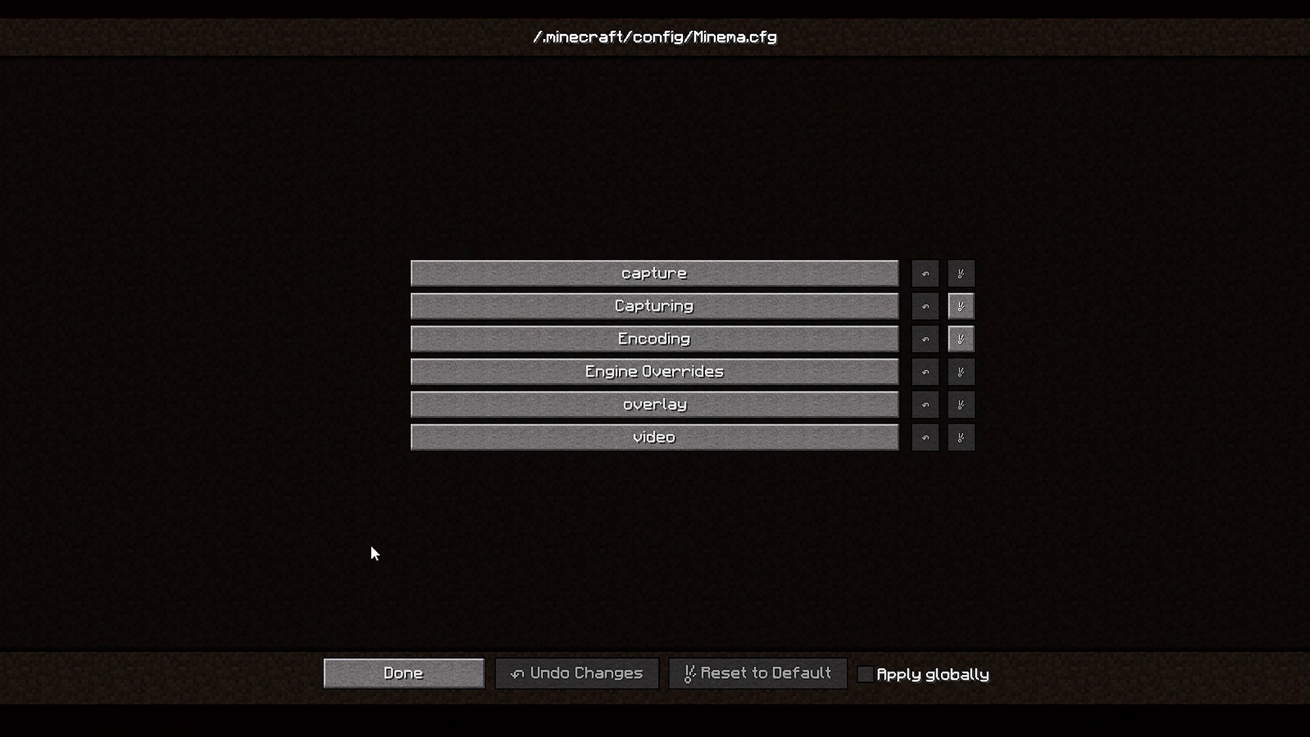
Step: Review Minema's Engine Overrides, overlay and video settings
left_click(503, 379)
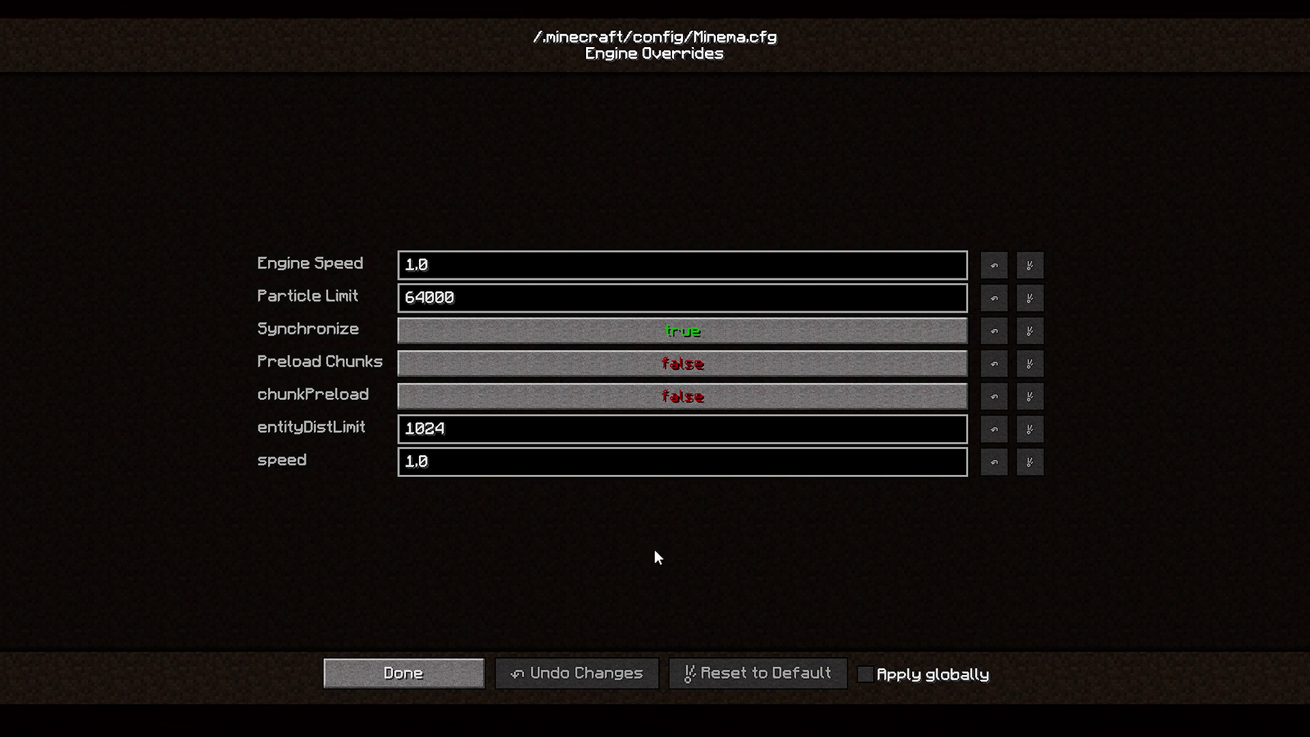
left_click(427, 667)
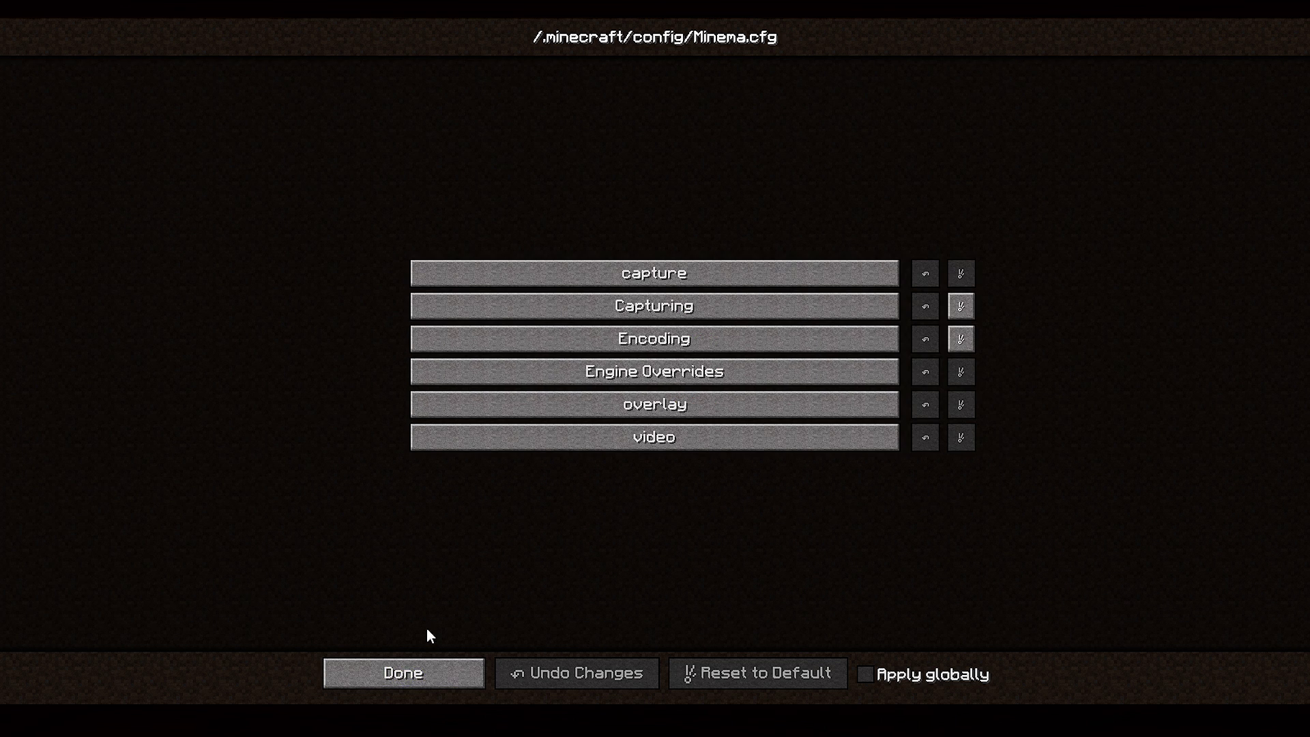
left_click(556, 402)
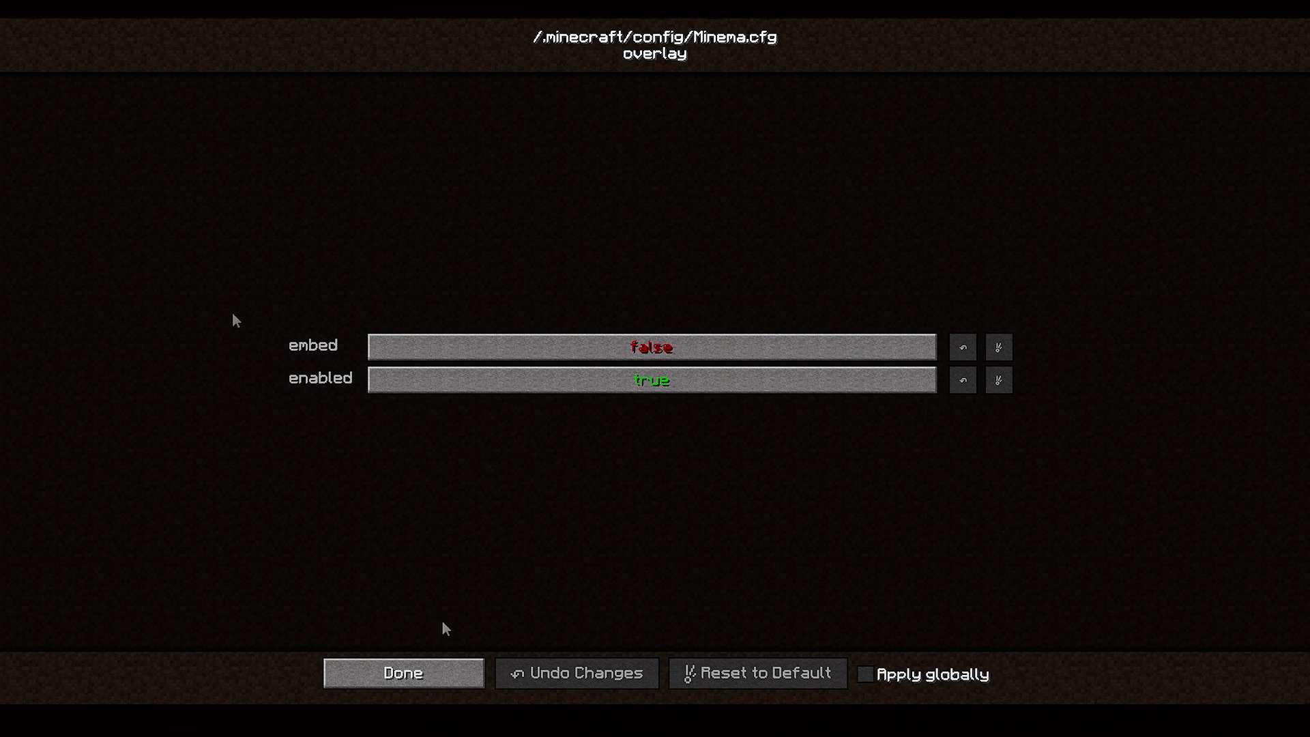
left_click(426, 672)
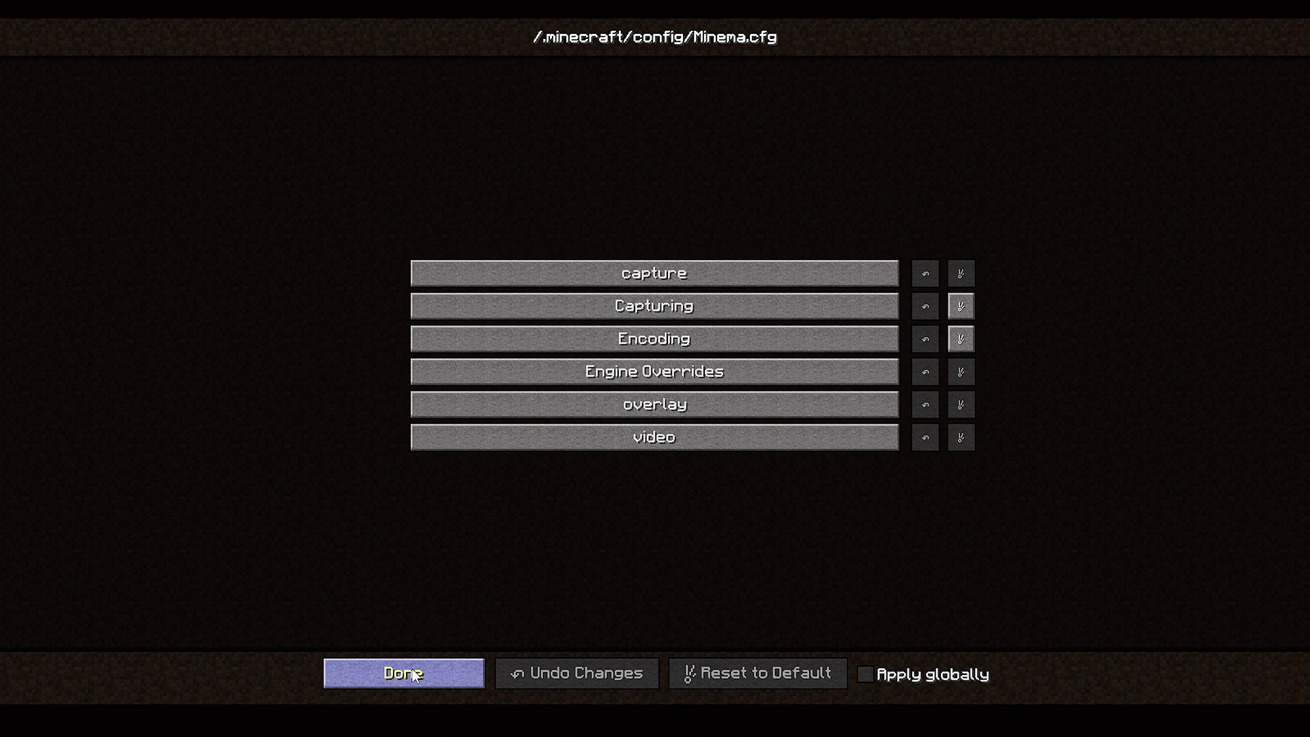
left_click(599, 444)
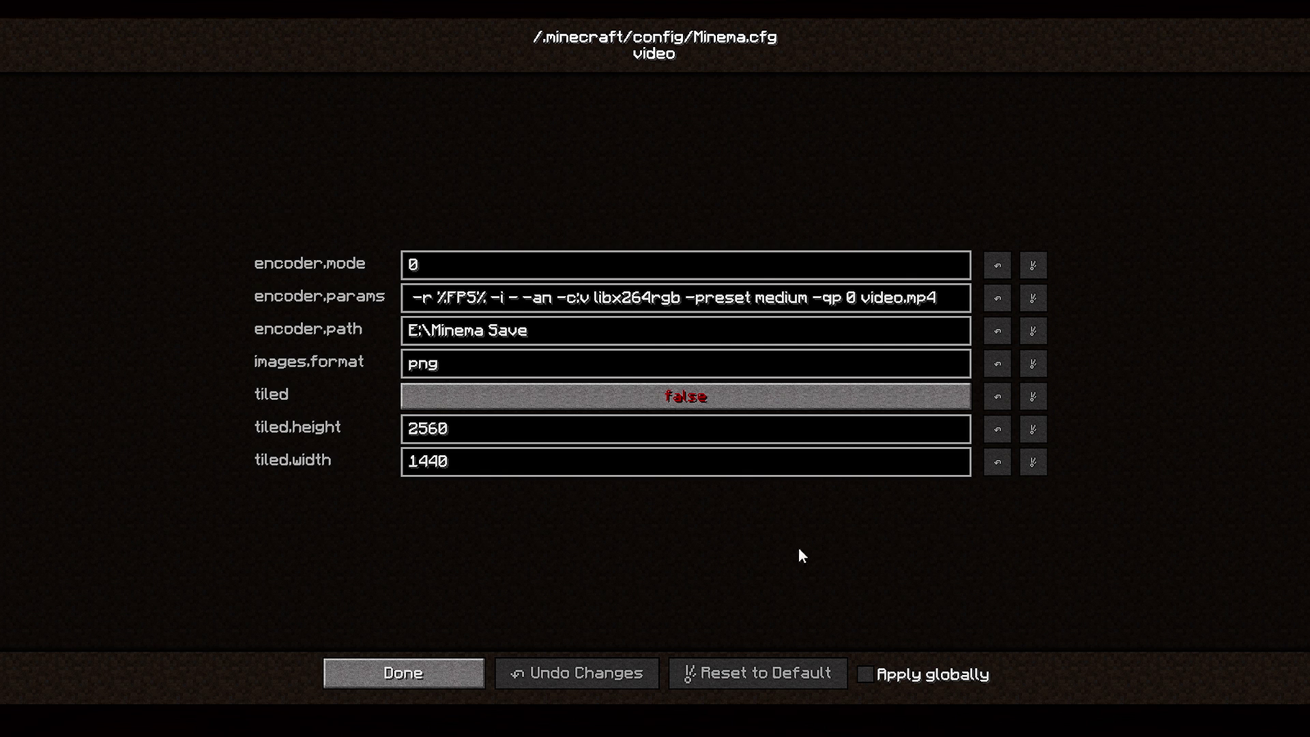
left_click(409, 665)
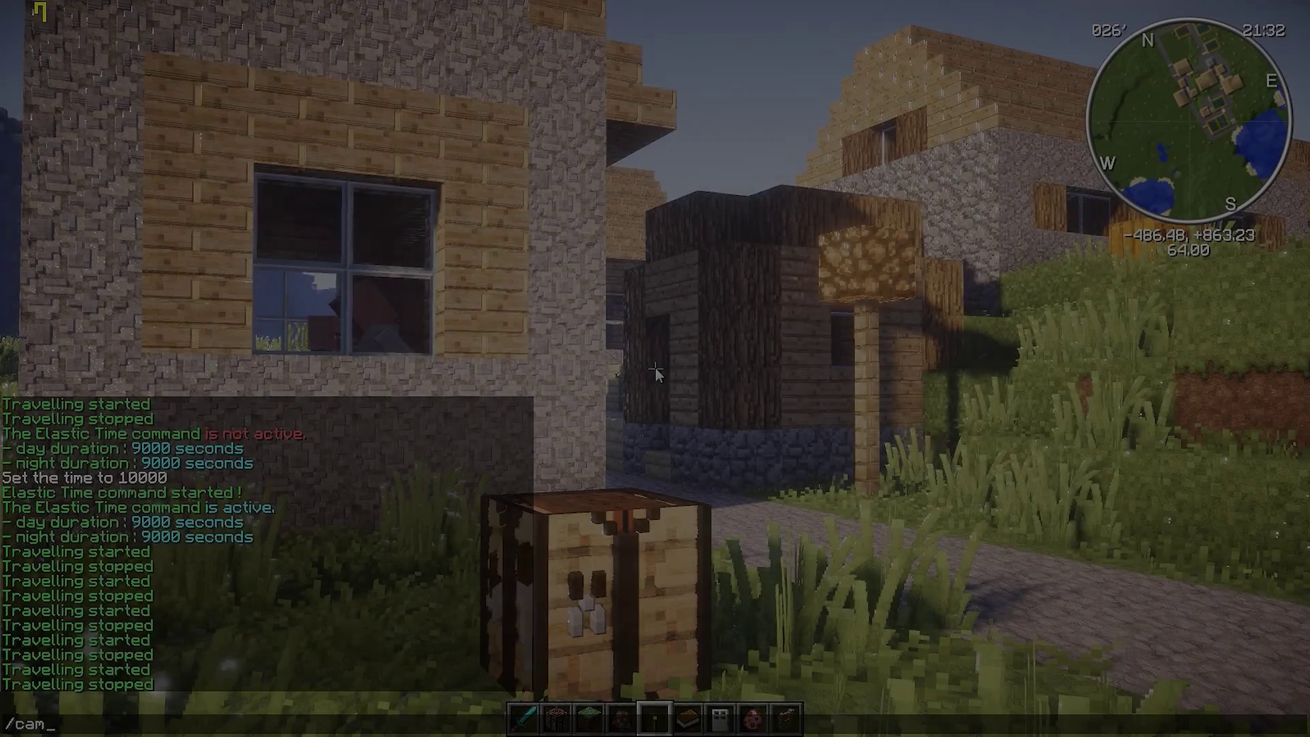
Step: Run the 15-second camera travel twice with the command /cam start 15s
type("star")
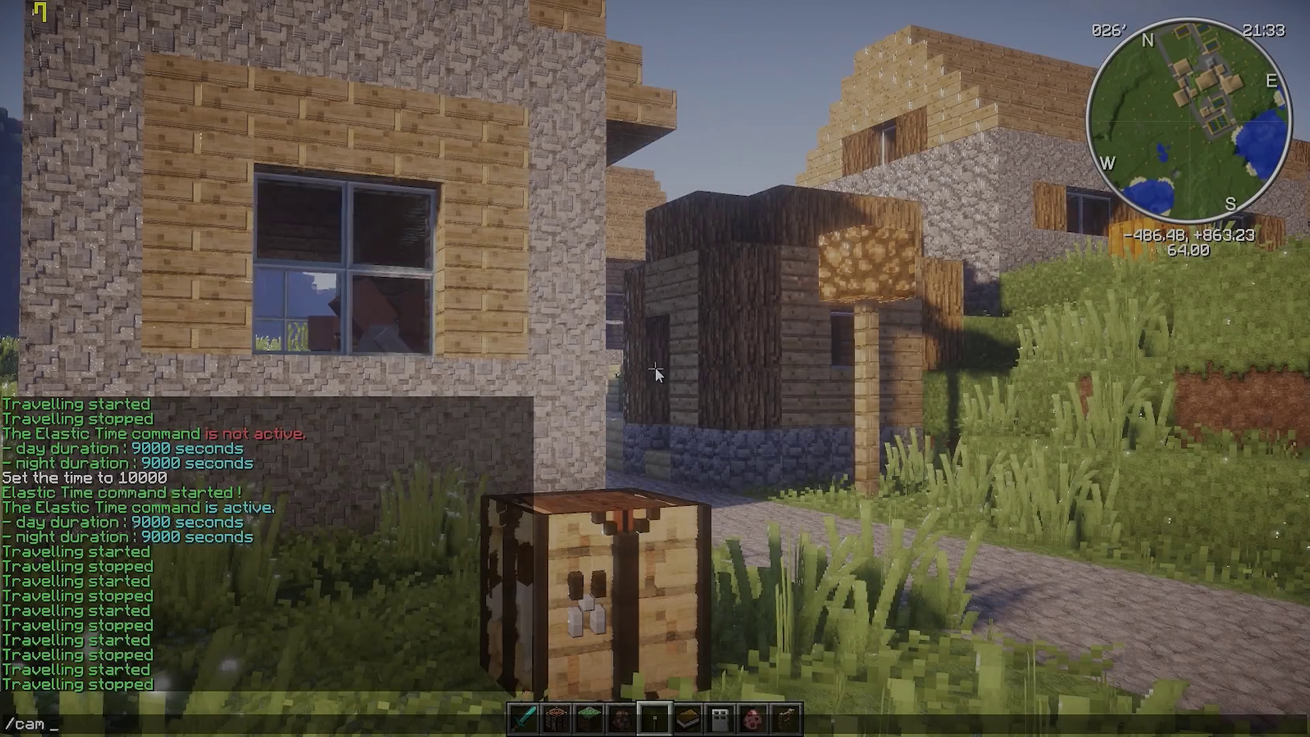
type("t 15s")
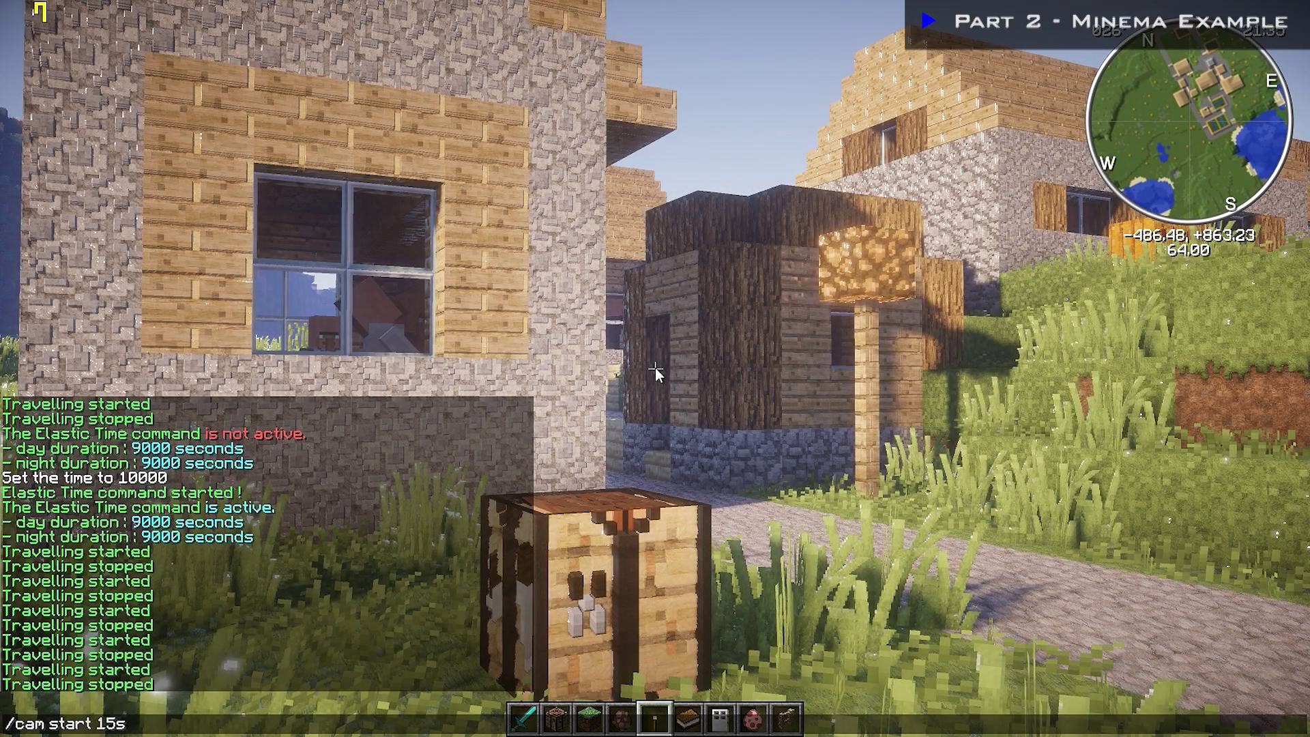
key("Return")
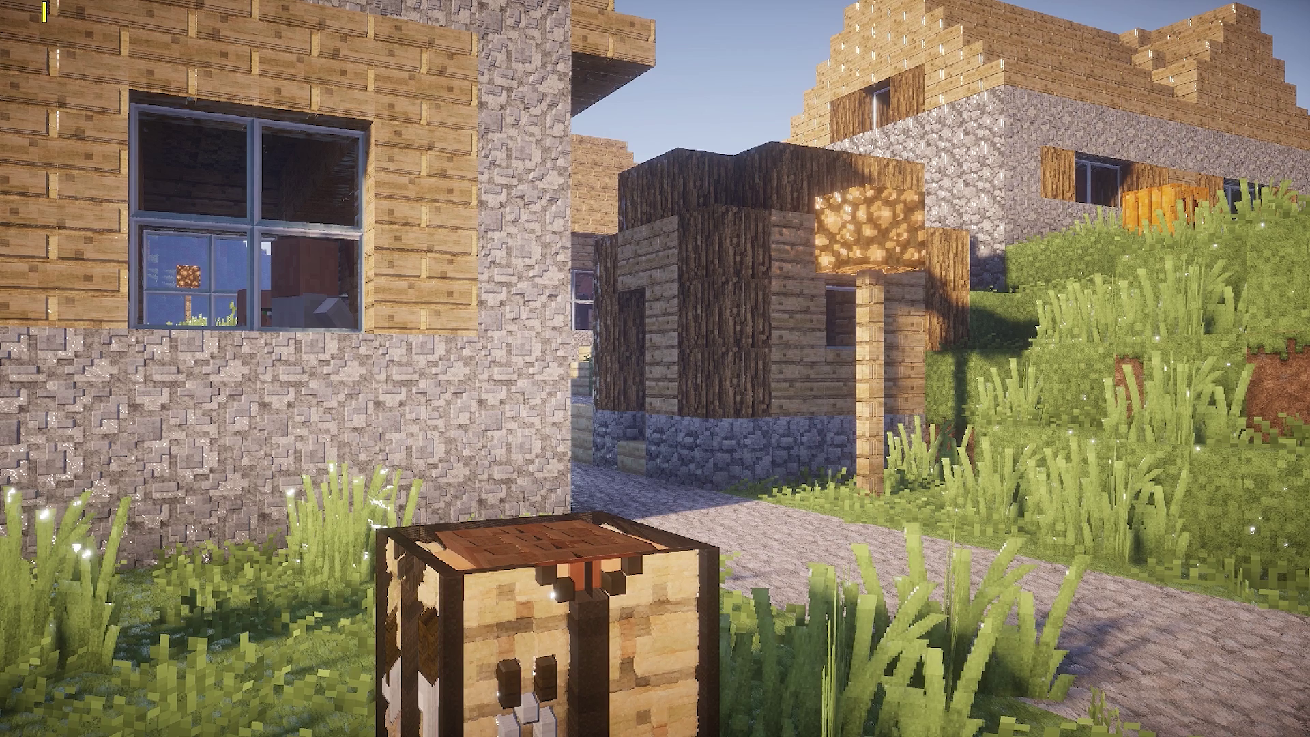
key("t")
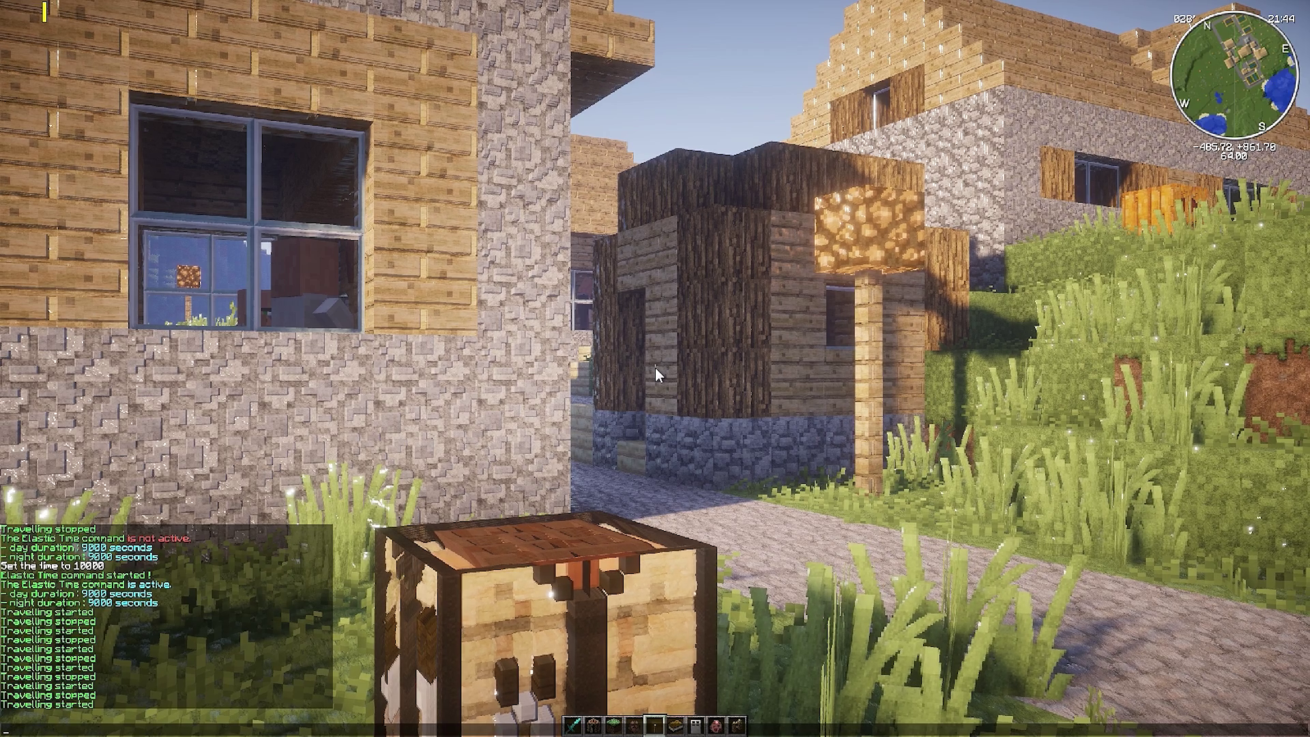
type("/cam start 15s")
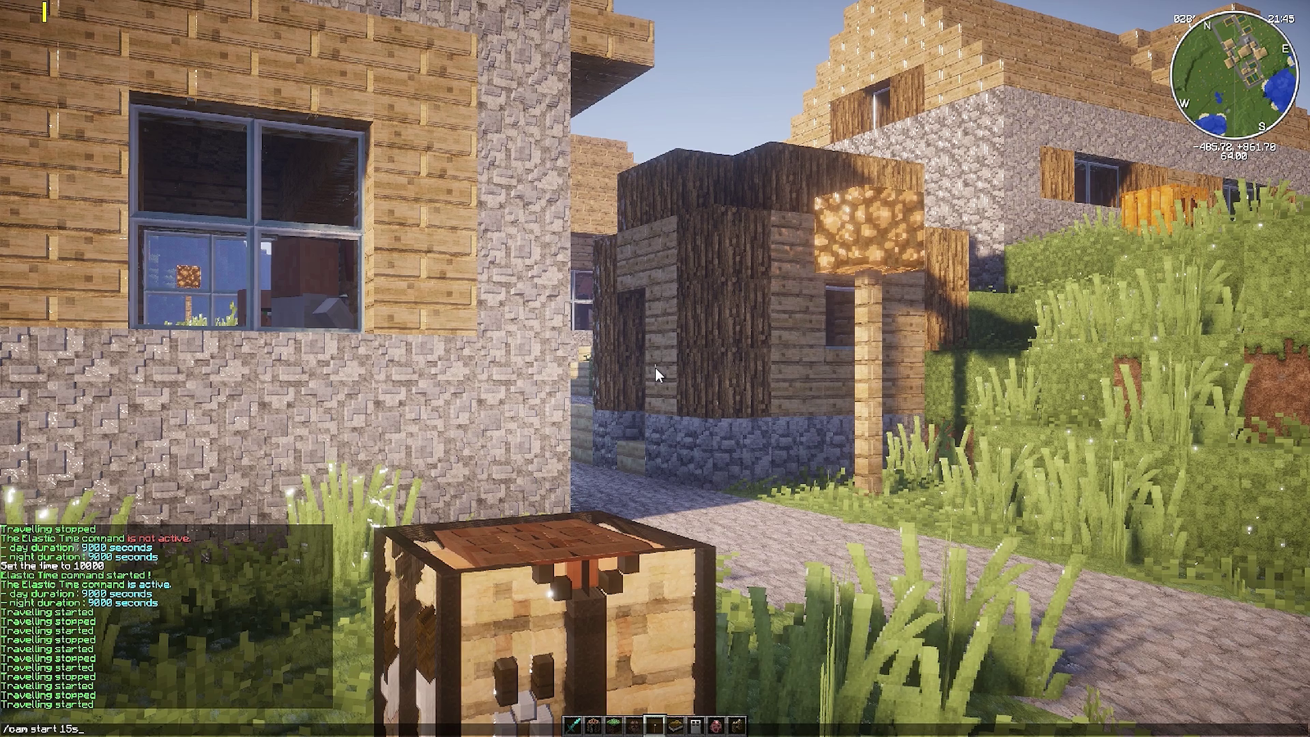
key("Return")
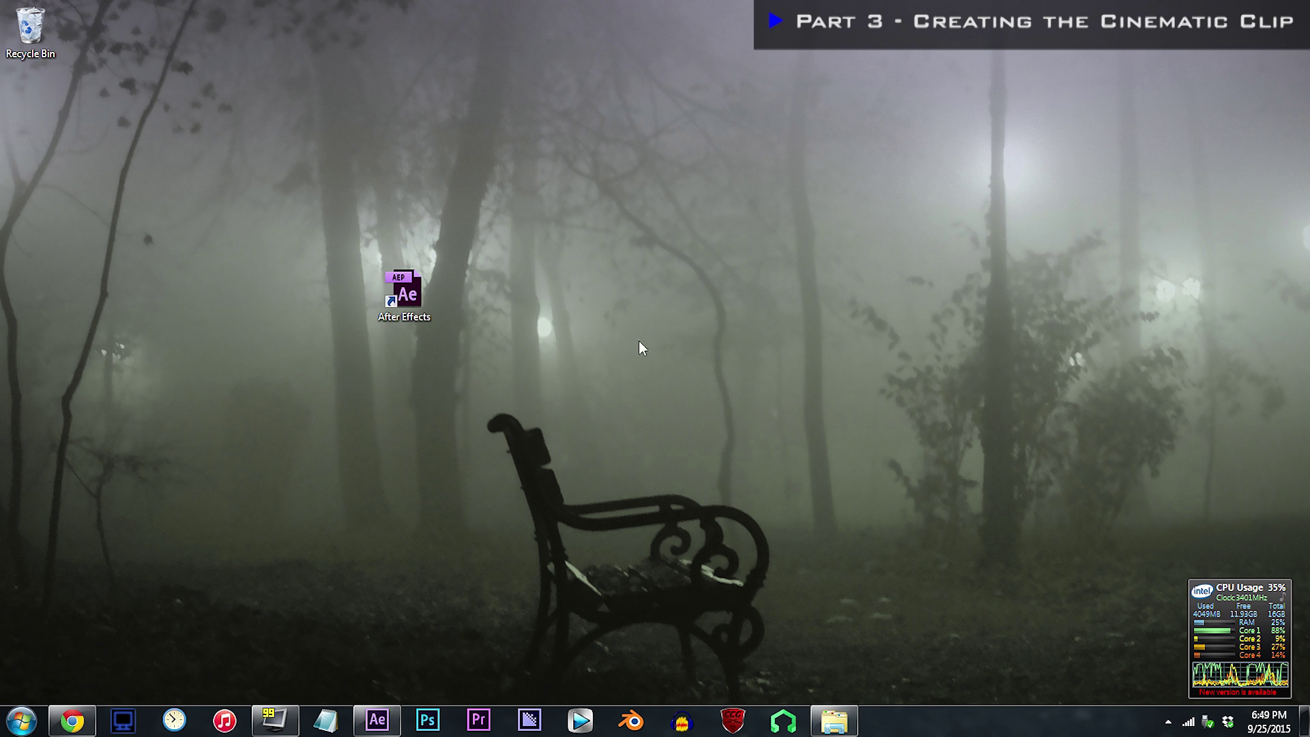
Step: Switch to After Effects and bring up the Import File dialog
double_click(404, 290)
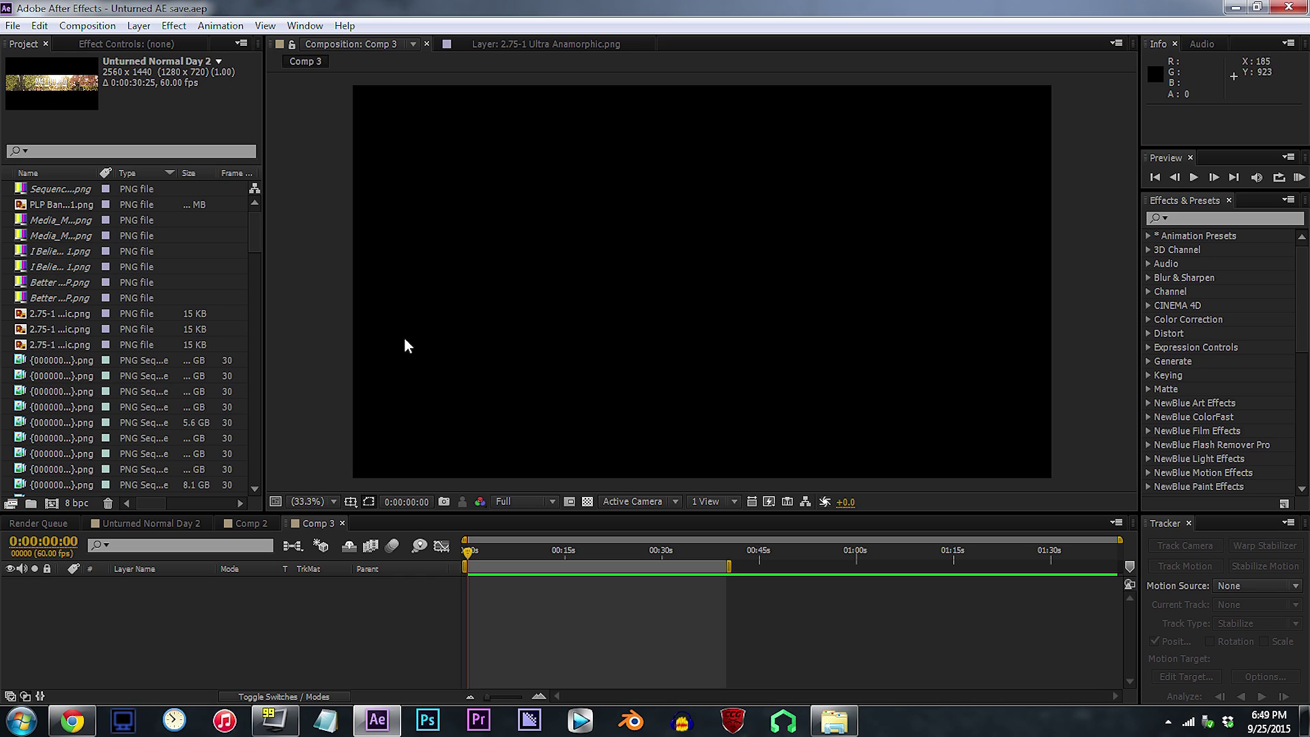
left_click(12, 26)
mouse_move(68, 240)
left_click(341, 246)
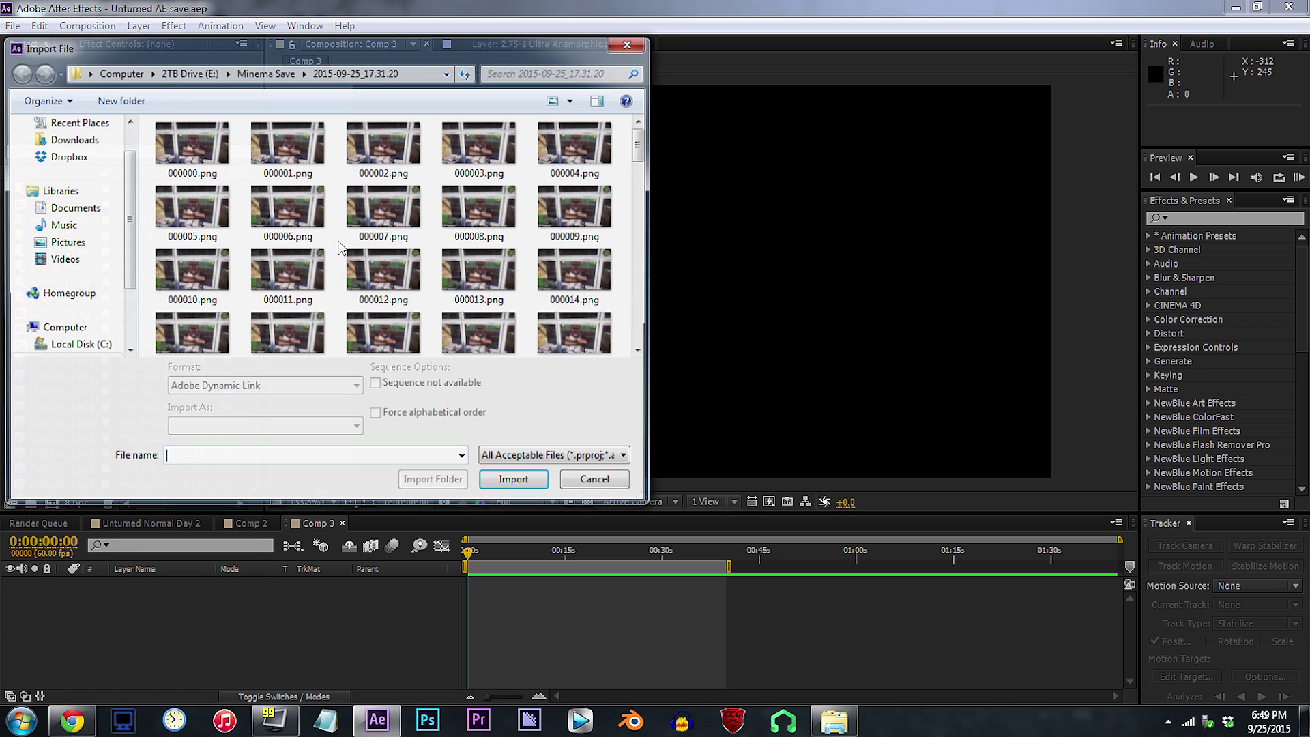
Step: Copy the captured frames' folder path E:\Minema Save\2015-09-25_18.17.19 from the file explorer and open that folder in the Import File dialog
left_click(839, 722)
left_click(894, 127)
left_click(1023, 54)
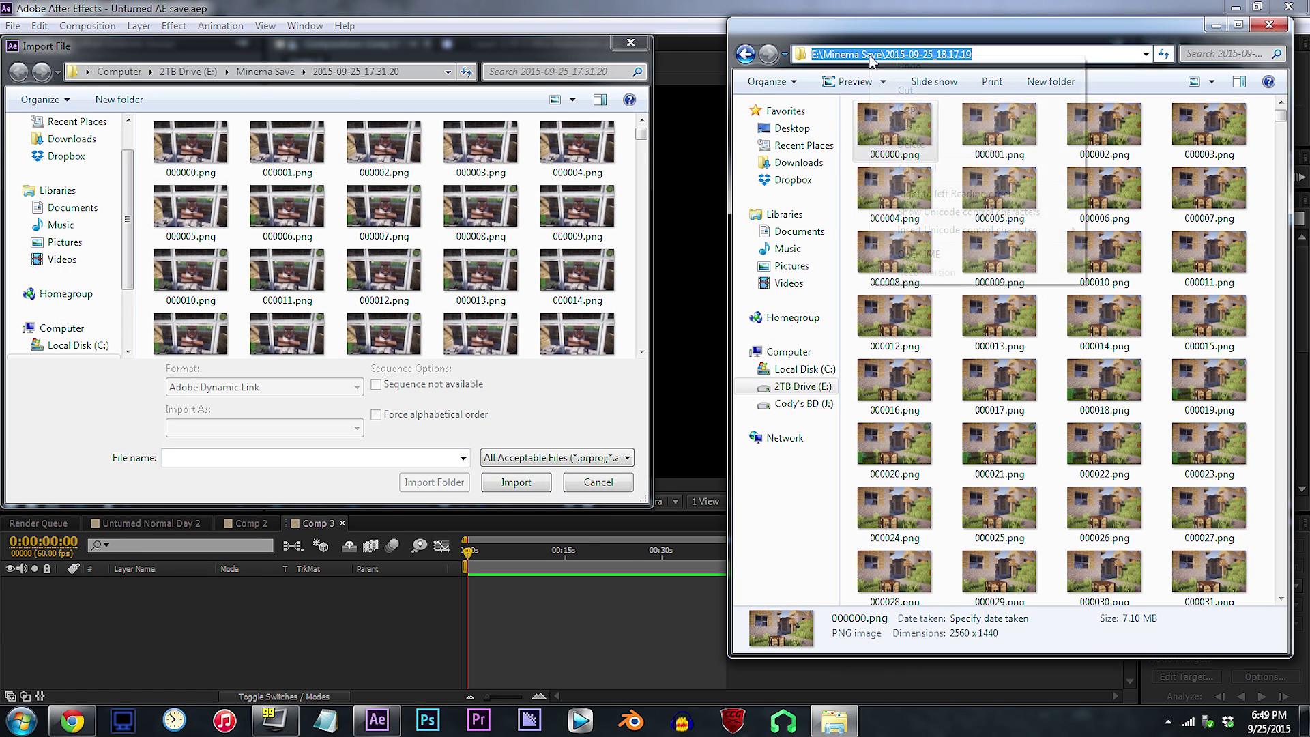
key("ctrl+c")
left_click(184, 71)
right_click(184, 71)
left_click(204, 137)
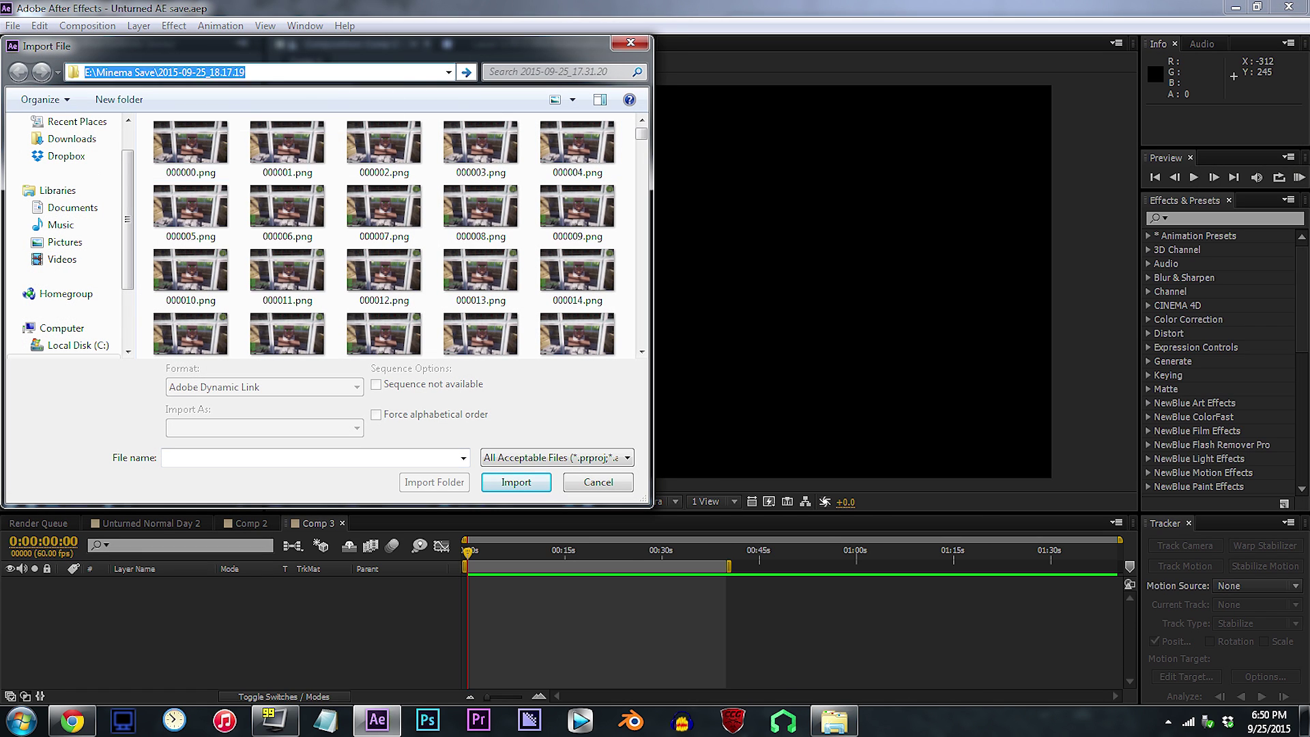
key("Return")
Step: Import frames 000000.png through 001208.png as a PNG sequence and add the sequence to the Comp 3 timeline
left_click(190, 143)
left_click_drag(641, 133, 641, 337)
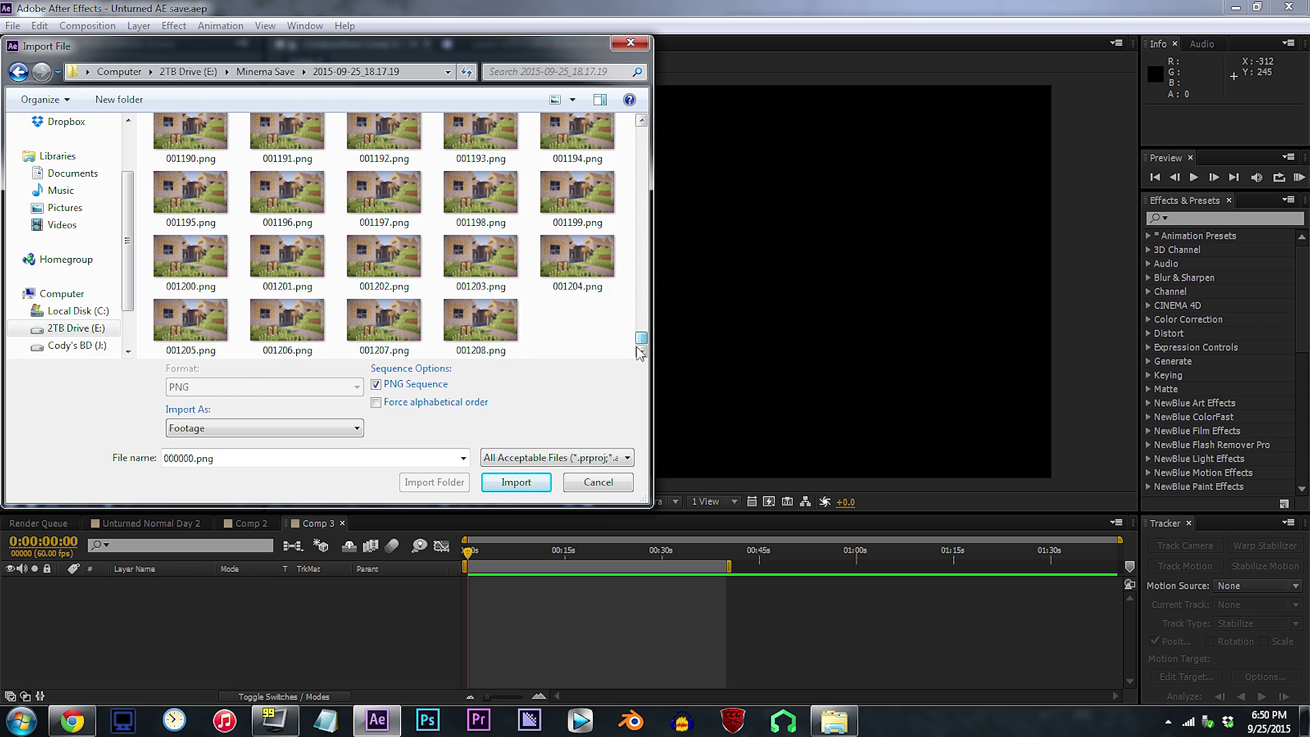
left_click(490, 331, "shift")
left_click(376, 422)
left_click(515, 505)
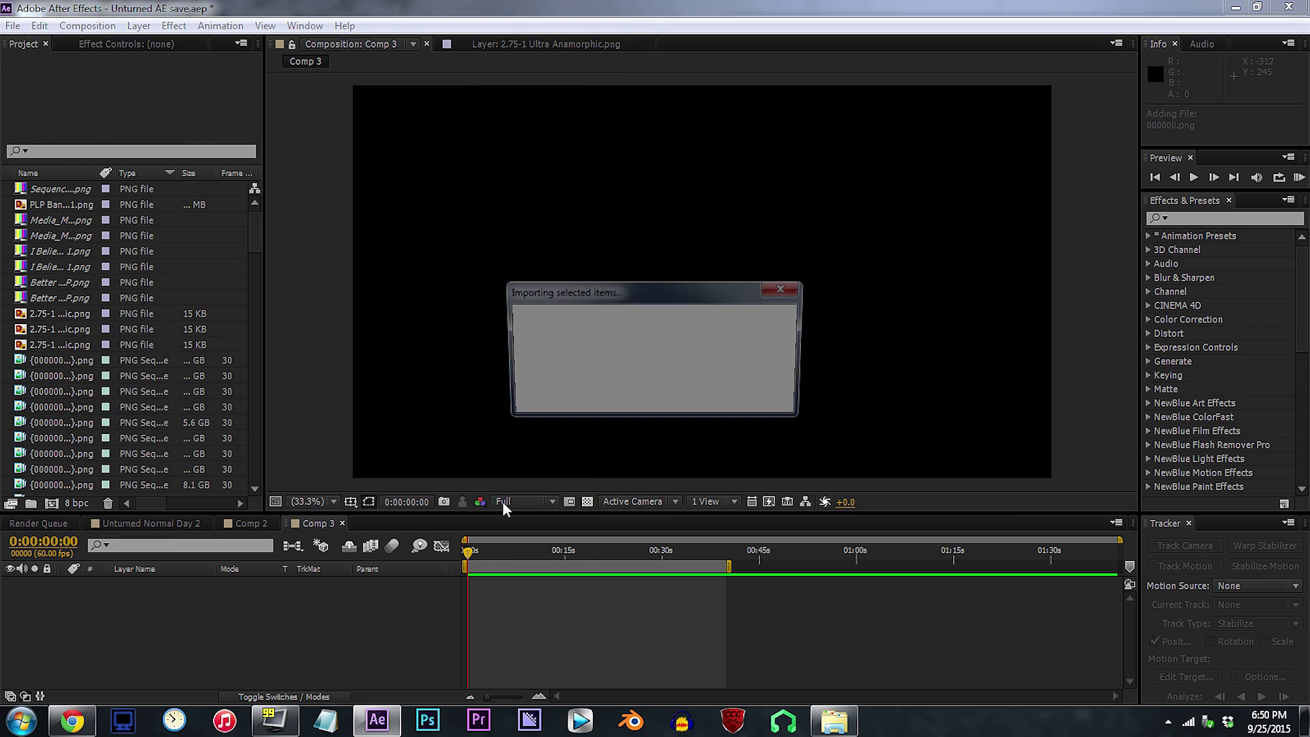
left_click_drag(85, 577, 103, 592)
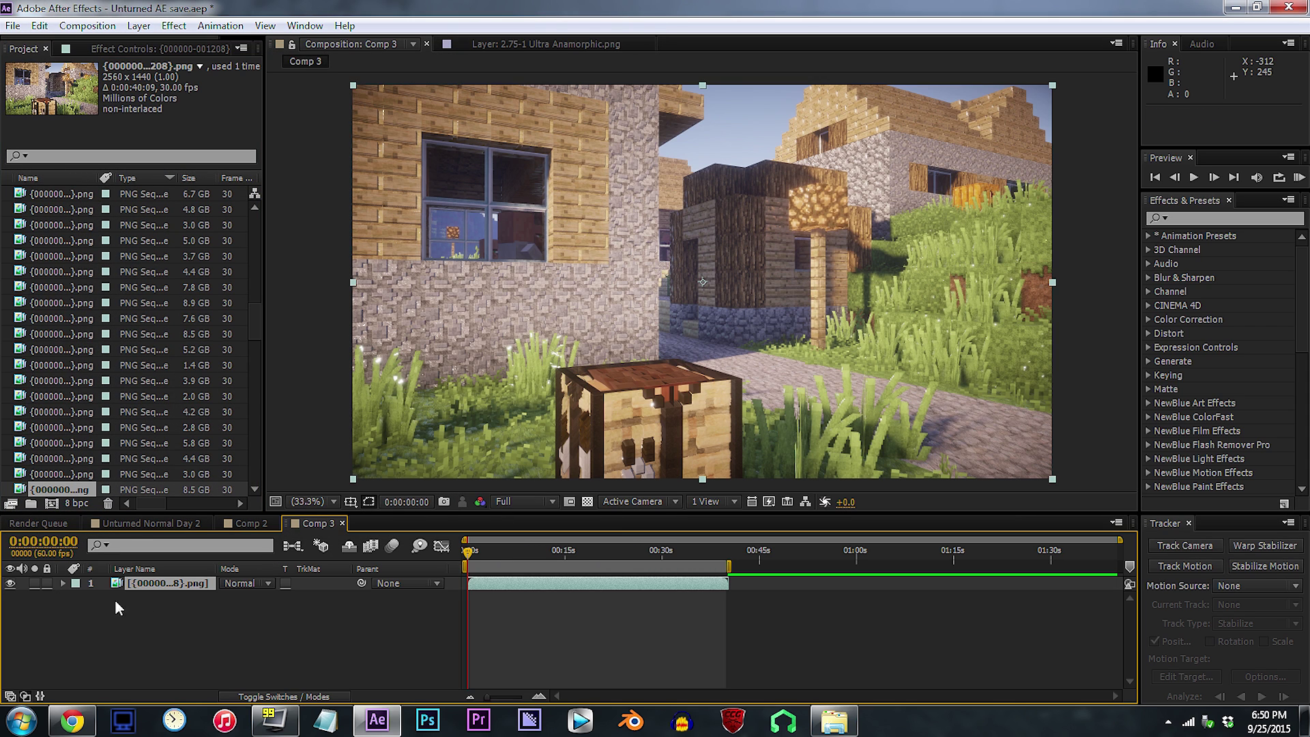
Step: Split the sequence layer at 0:00:29:51, delete the part after it, and end the work area at that time
left_click_drag(468, 551, 776, 568)
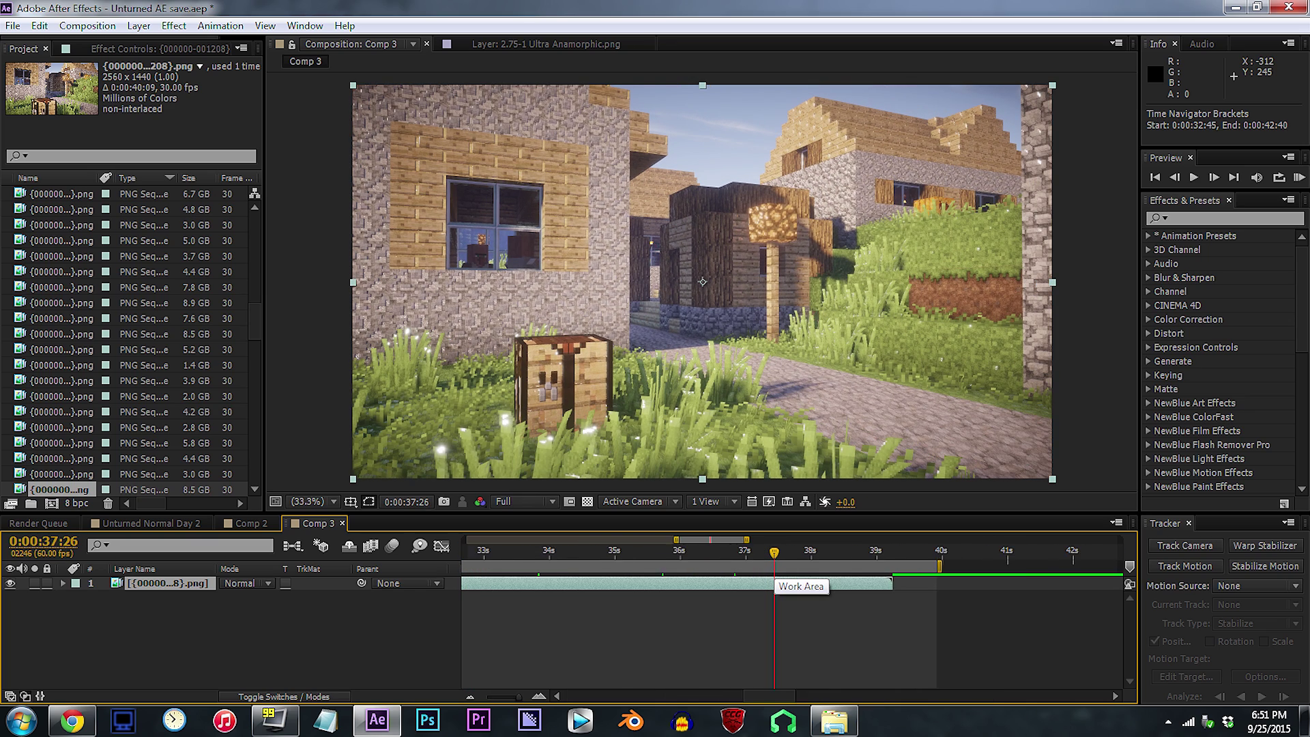
scroll(972, 643, "up", 5)
mouse_move(945, 640)
left_mouse_down()
mouse_move(922, 633)
mouse_move(934, 645)
left_mouse_up()
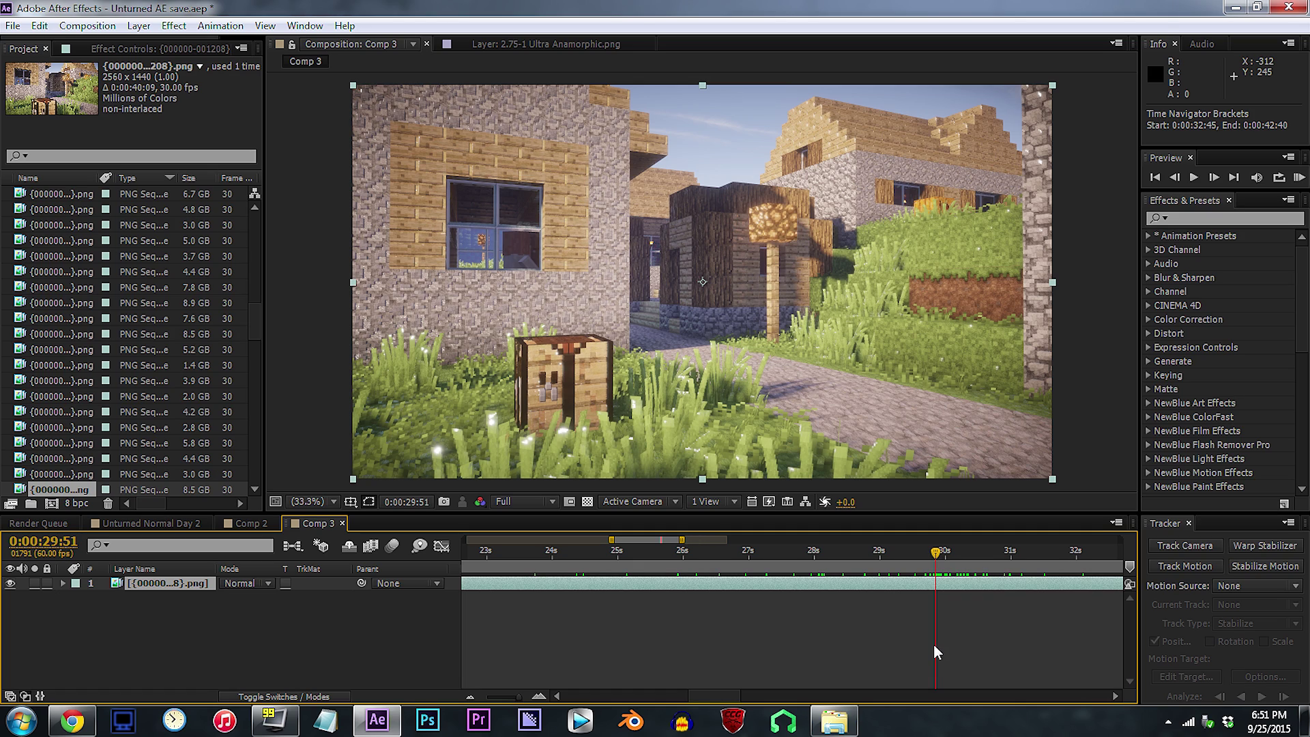
key("ctrl+shift+d")
key("Delete")
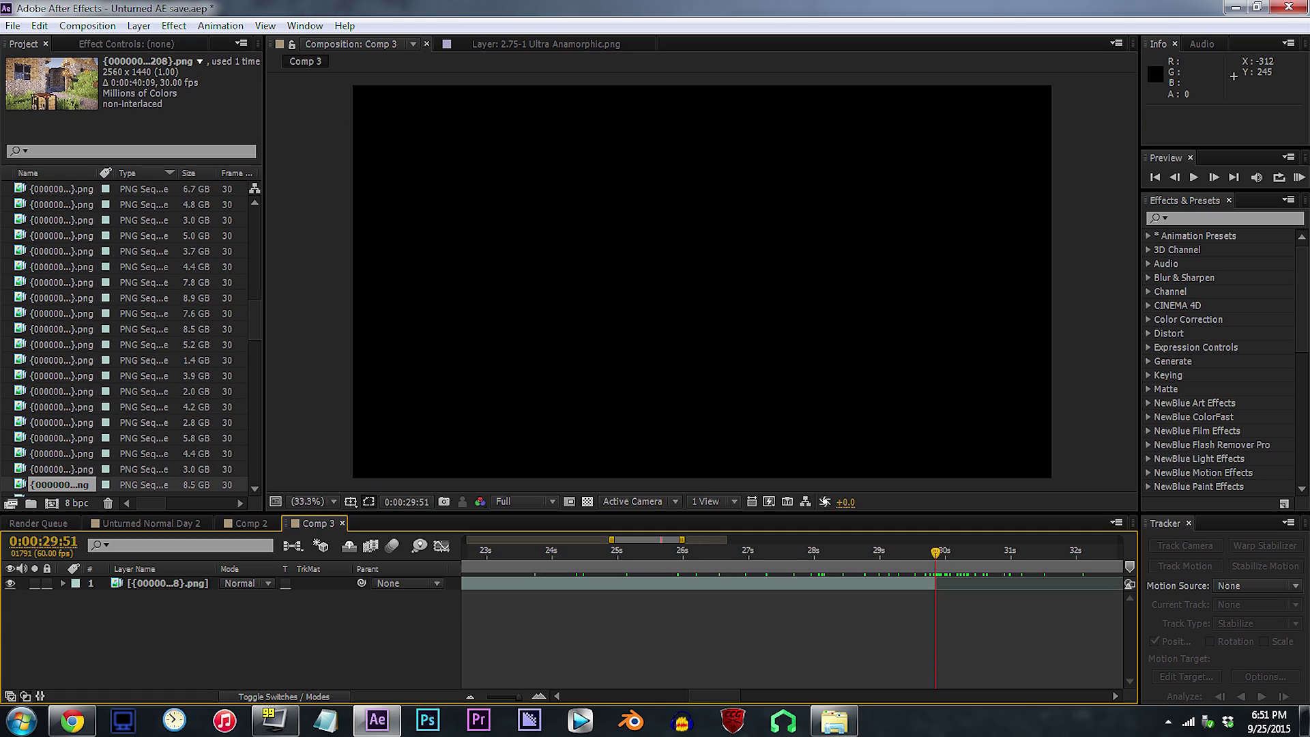
key("minus")
key("n")
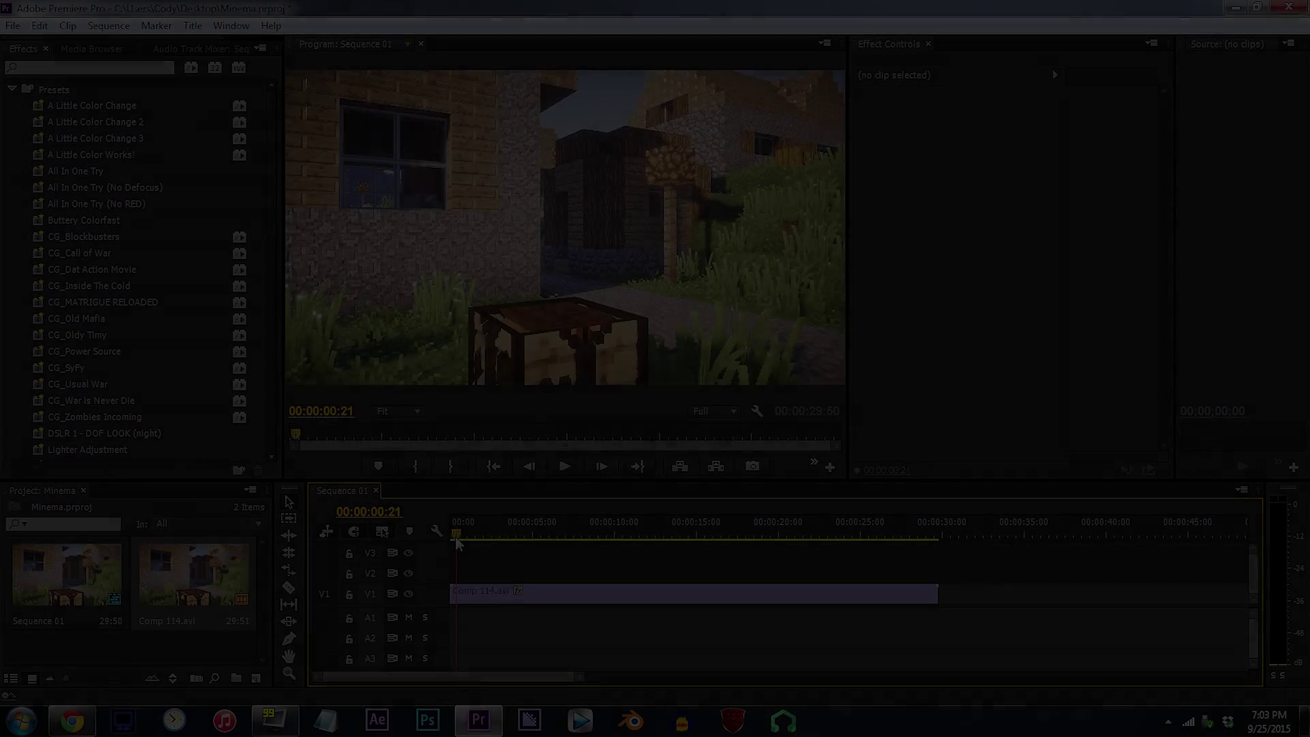
Step: In Premiere Pro, rate-stretch the Comp 114.avi clip on track V1 from the sequence start to a duration of 00:00:15:02
left_click_drag(458, 543, 407, 562)
key("r")
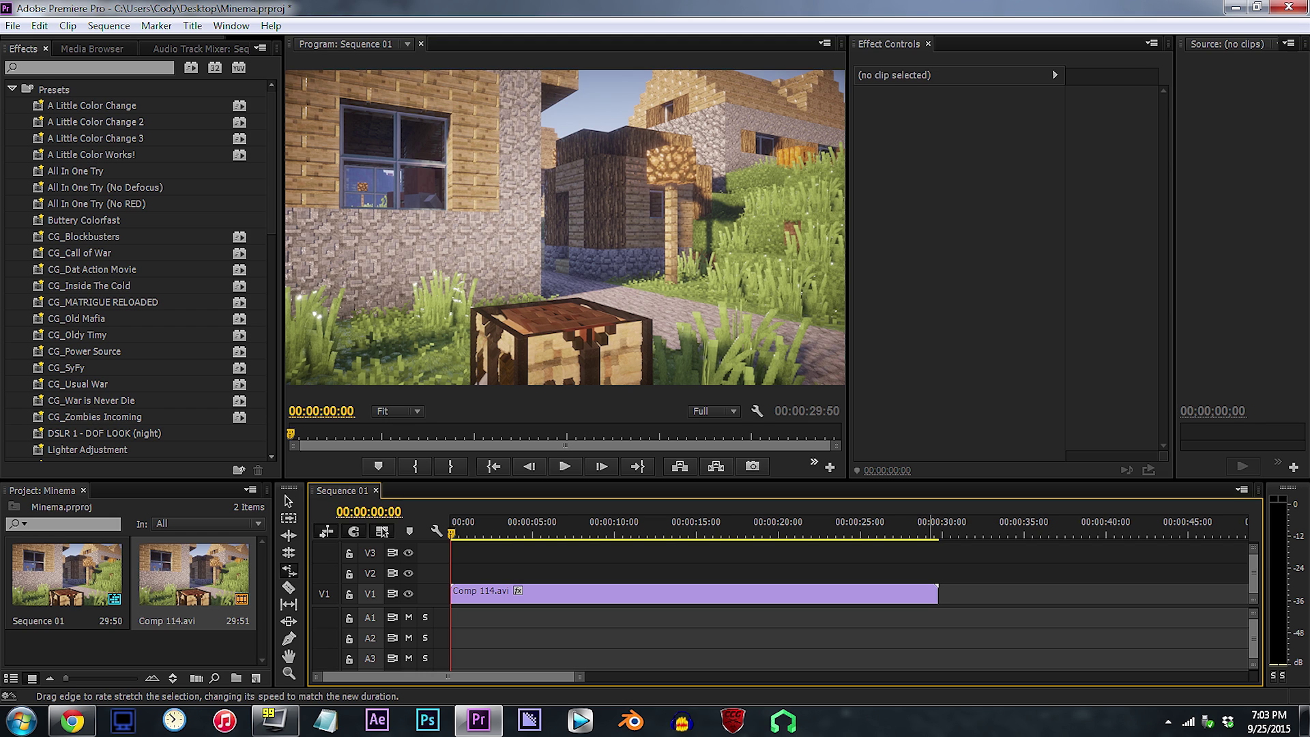
left_click_drag(937, 593, 696, 594)
key("v")
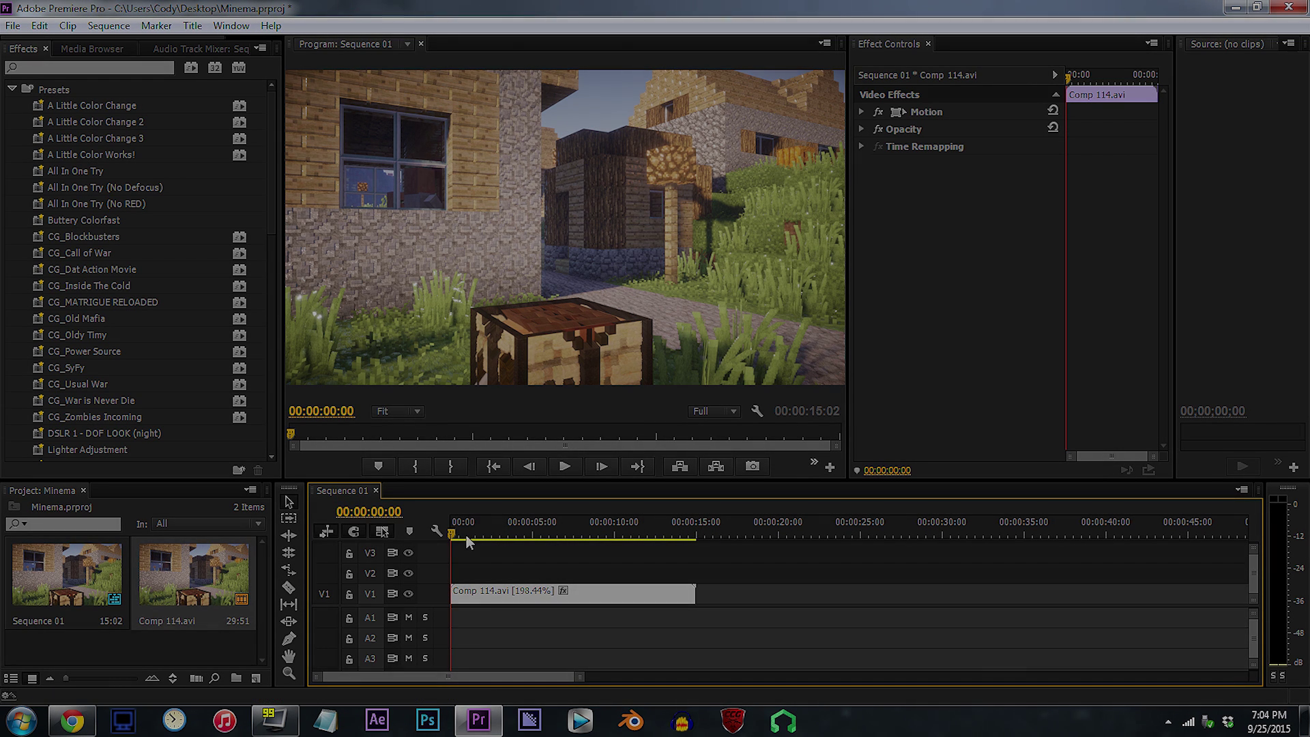
left_click(458, 544)
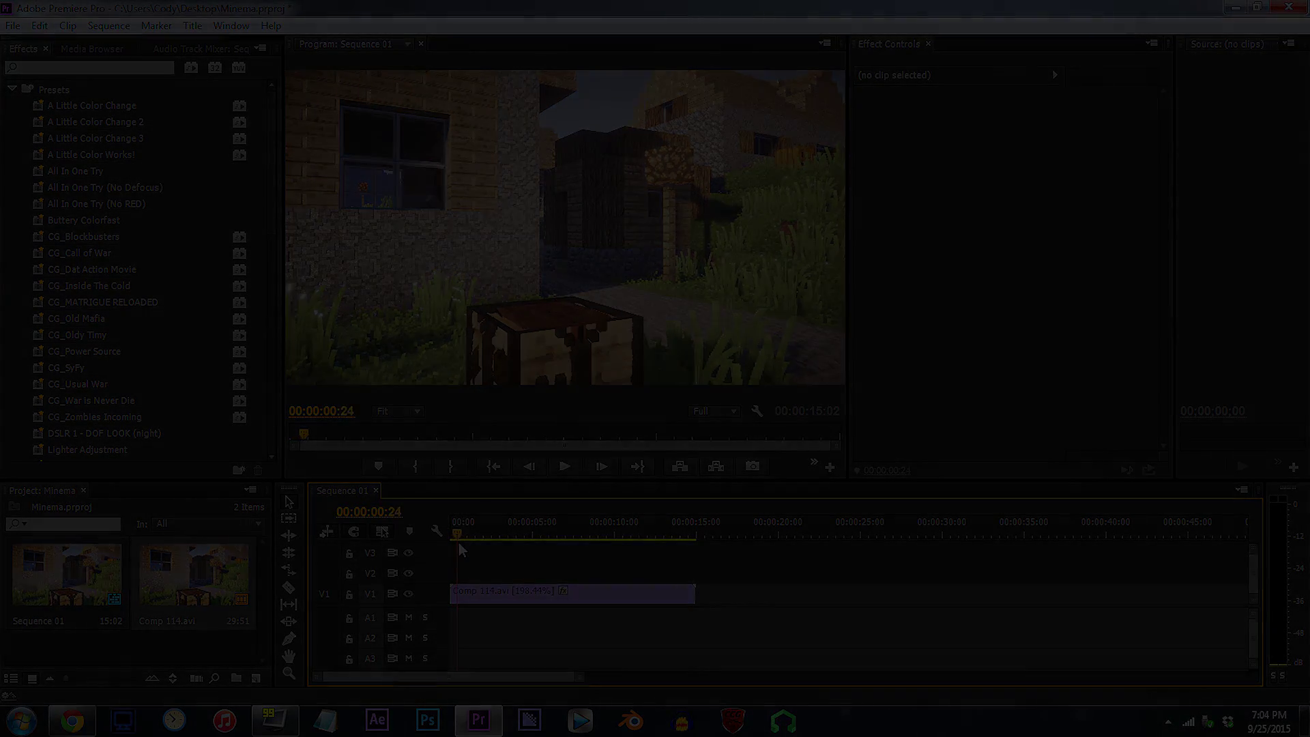